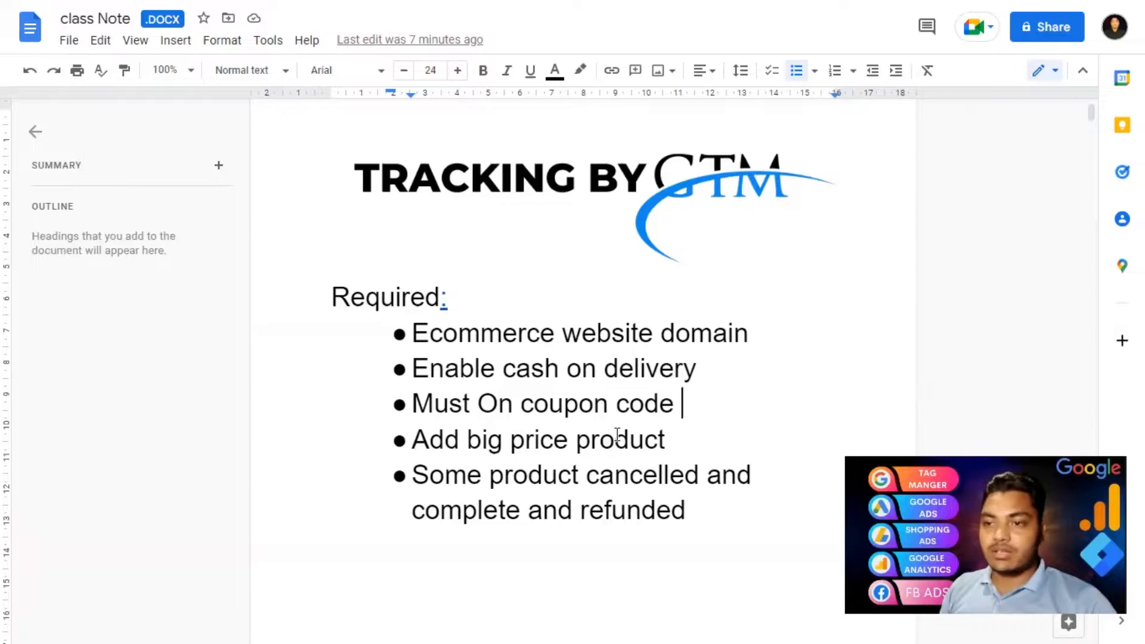
Replace the word "product" with "order" in the last bullet of the Required list
{"action": "double_click", "coordinate": [532, 476]}
{"action": "type", "text": "order"}
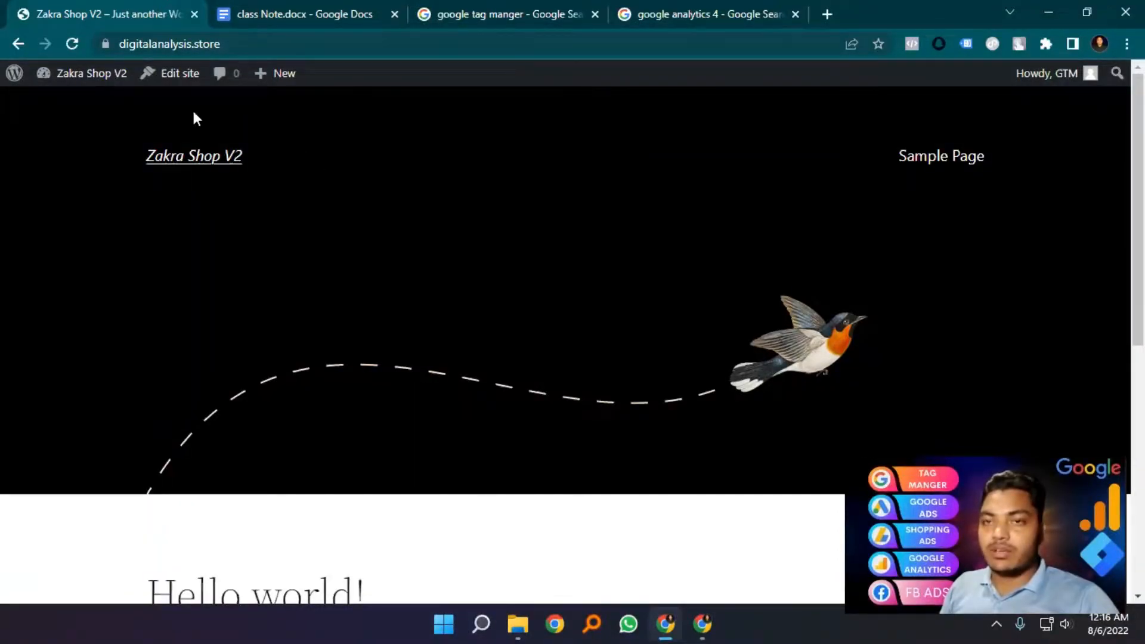
Upload and install the WordPress theme from rehub-theme-4-29-1617643675.zip in Downloads, and activate it
{"action": "left_click", "coordinate": [91, 73]}
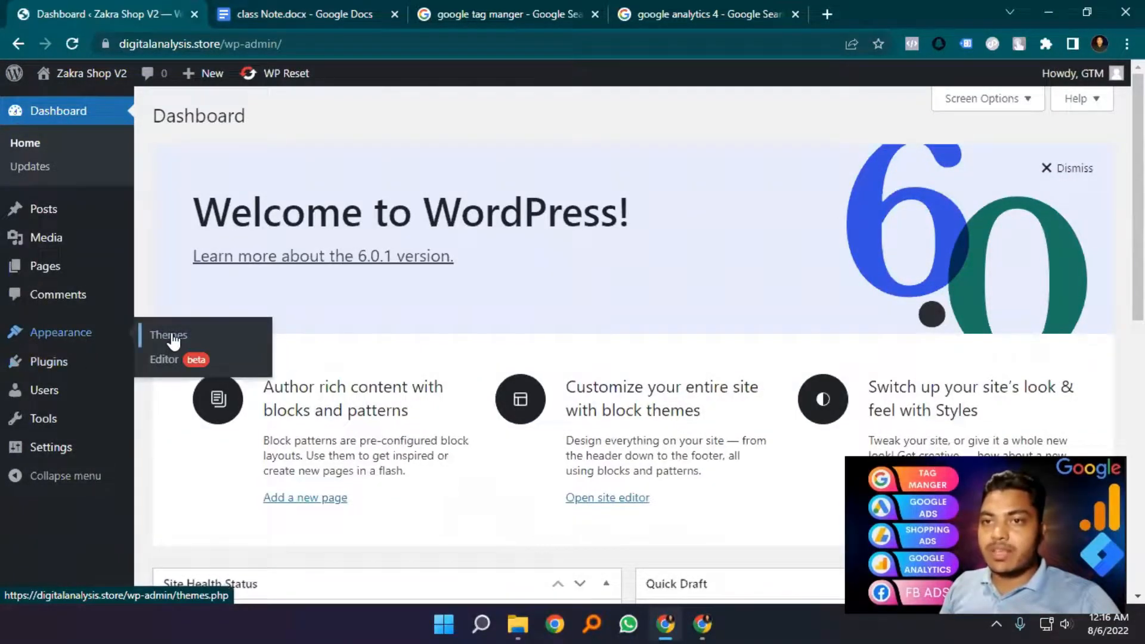
{"action": "left_click", "coordinate": [170, 335]}
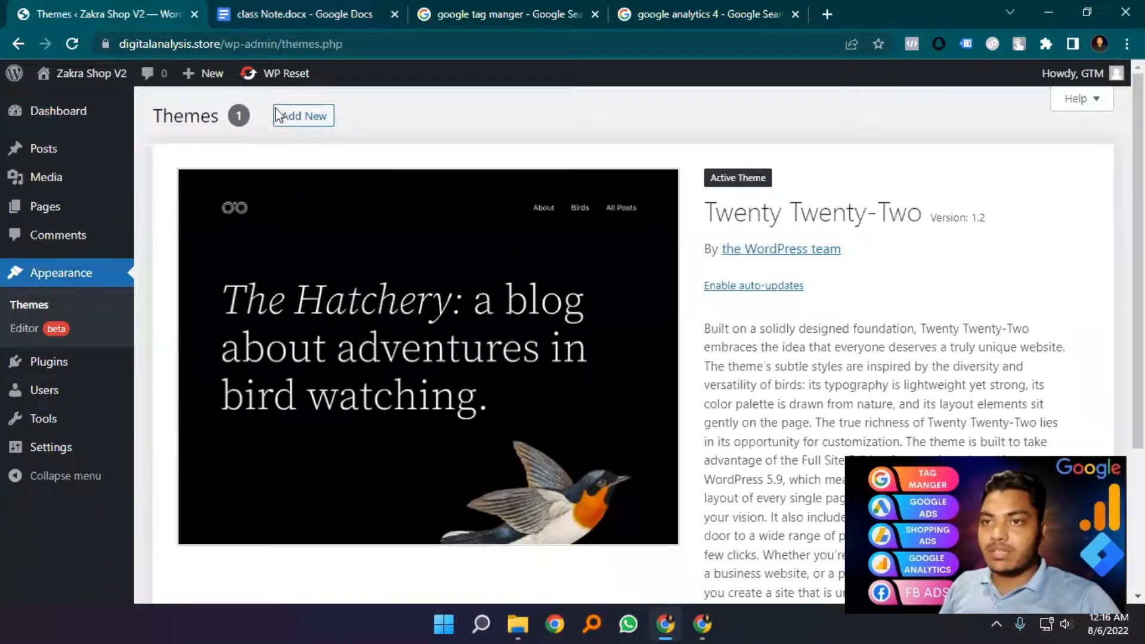
{"action": "left_click", "coordinate": [315, 116]}
{"action": "left_click", "coordinate": [317, 116]}
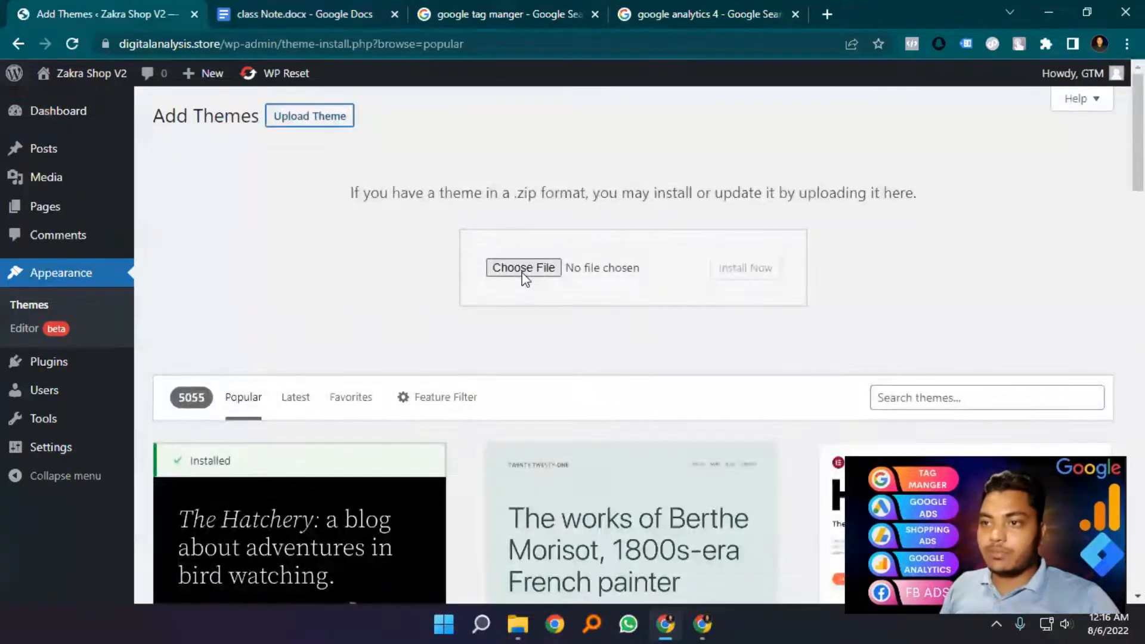
{"action": "left_click", "coordinate": [524, 269]}
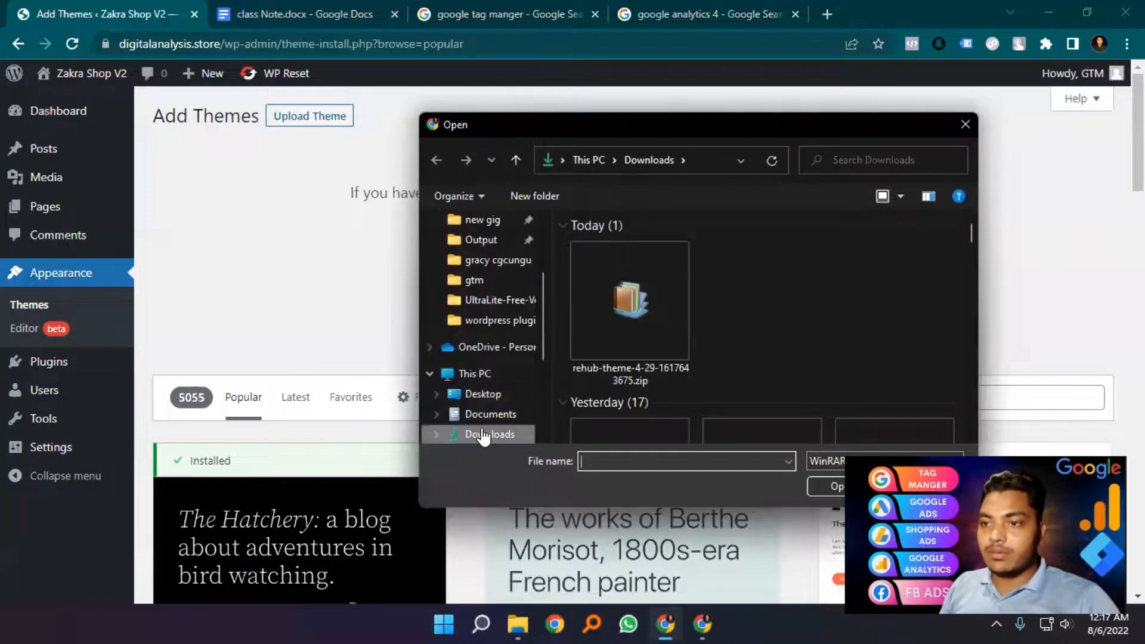
{"action": "double_click", "coordinate": [614, 326]}
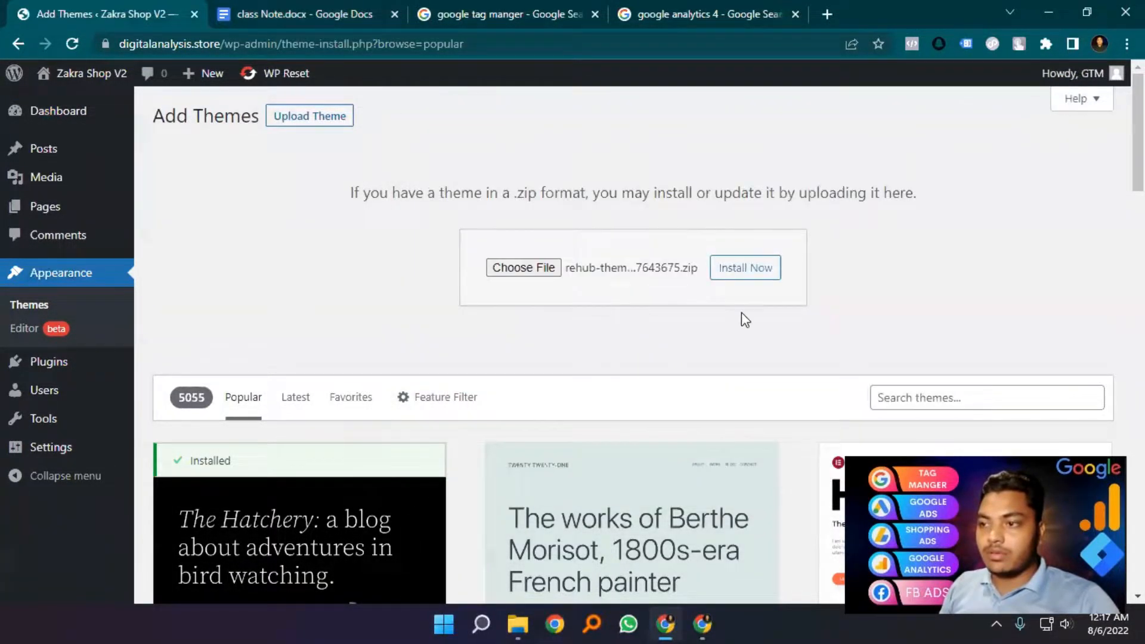
{"action": "left_click", "coordinate": [740, 271]}
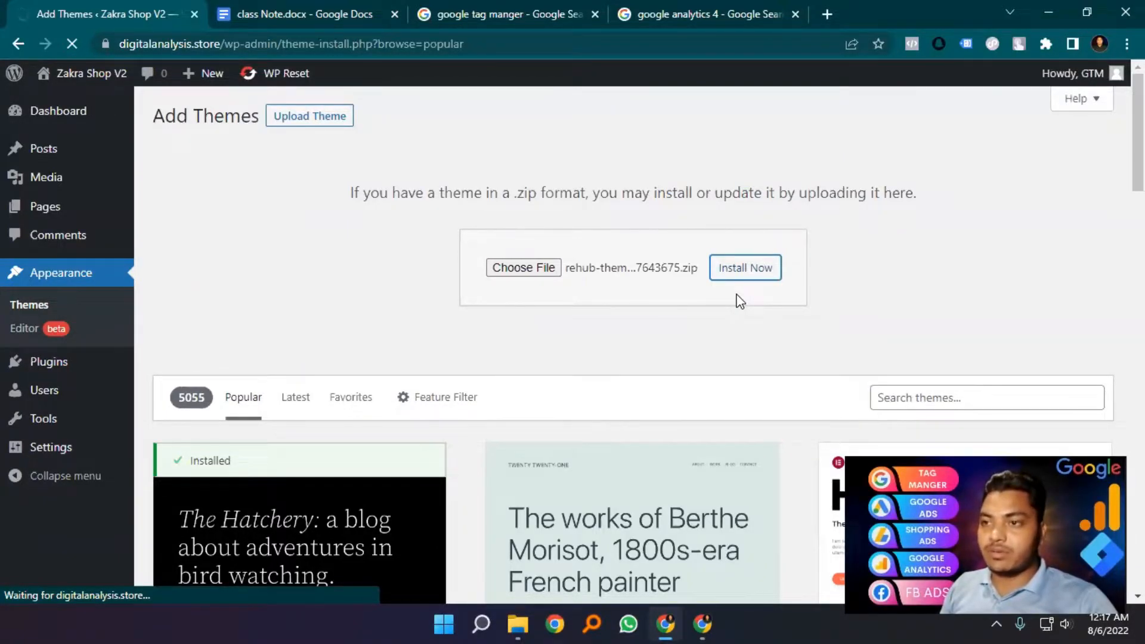
{"action": "left_click", "coordinate": [239, 258]}
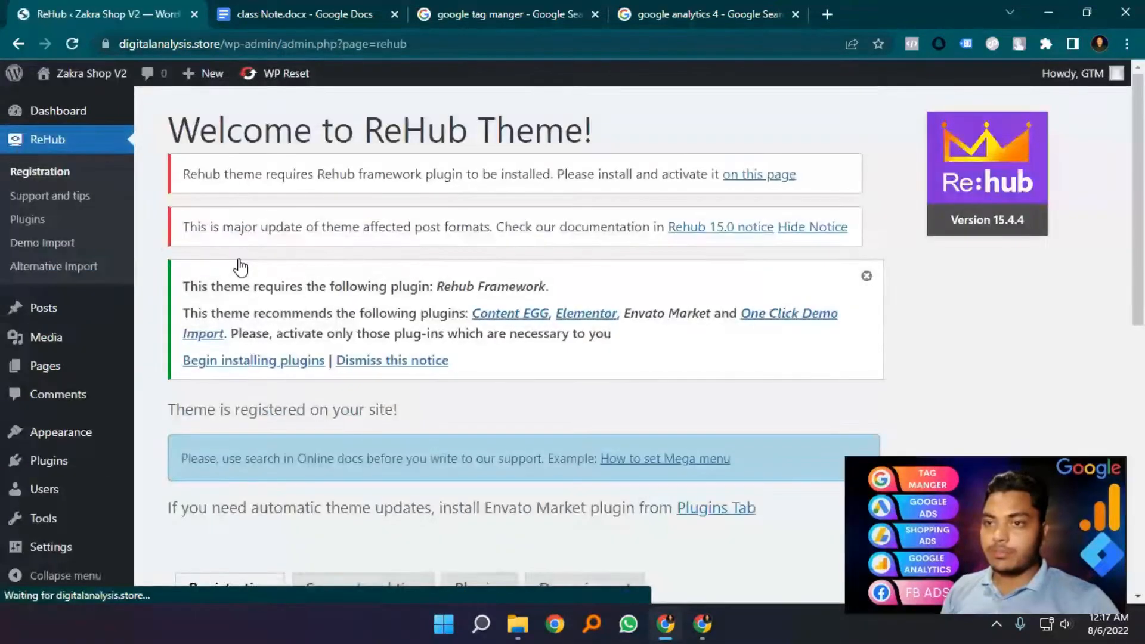
Bulk-install all plugins listed for the theme: Rehub Framework, Content EGG, Elementor, Envato Market and One Click Demo Import
{"action": "left_click", "coordinate": [240, 361]}
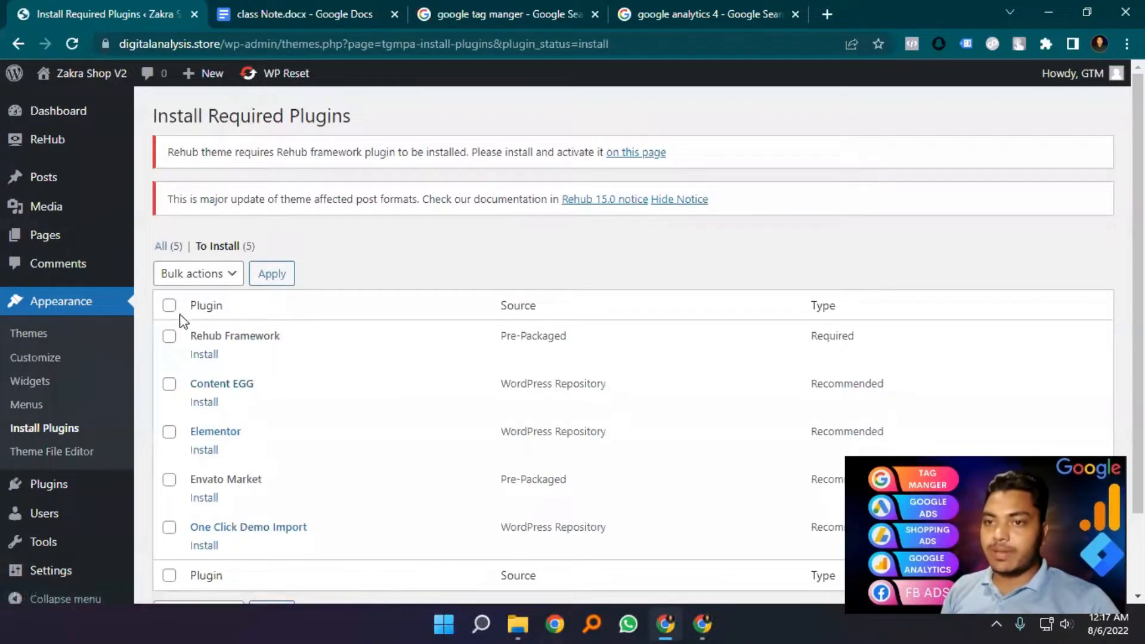
{"action": "left_click", "coordinate": [194, 275]}
{"action": "left_click", "coordinate": [191, 315]}
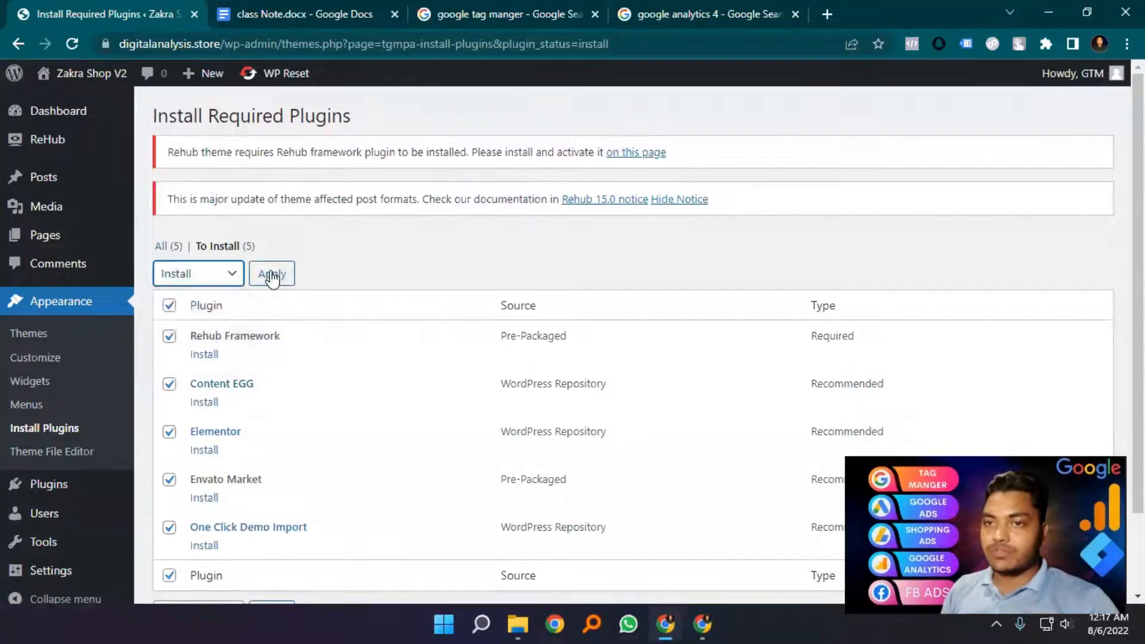
{"action": "left_click", "coordinate": [271, 274]}
{"action": "scroll", "coordinate": [376, 471], "scroll_direction": "down", "scroll_amount": 2}
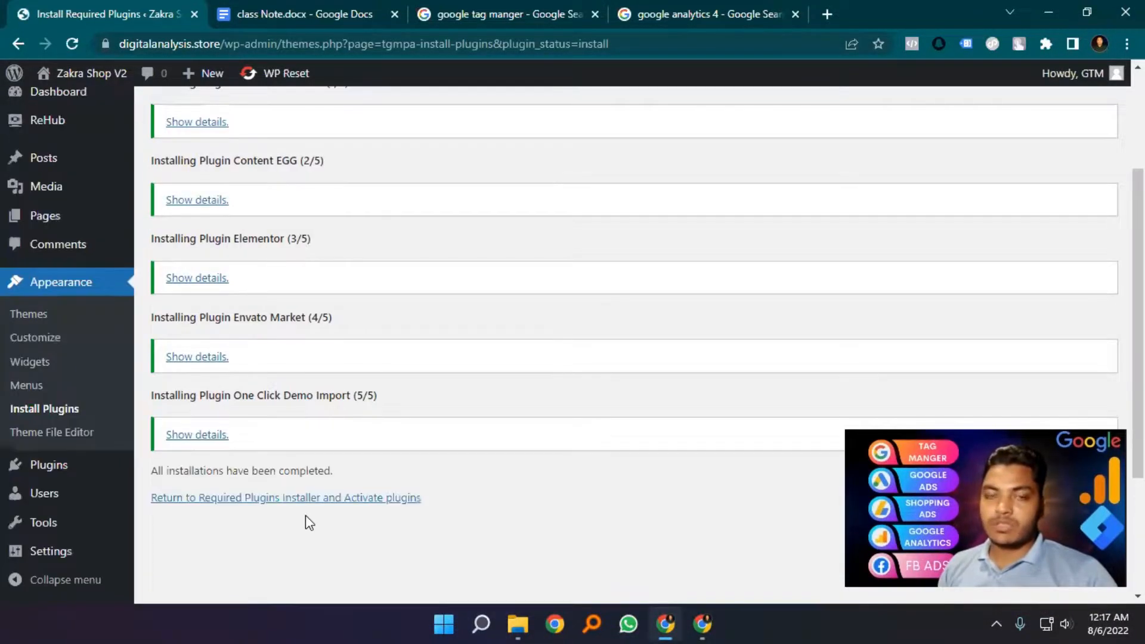
Return to the required plugins list and bulk-activate all five installed plugins
{"action": "left_click", "coordinate": [259, 498]}
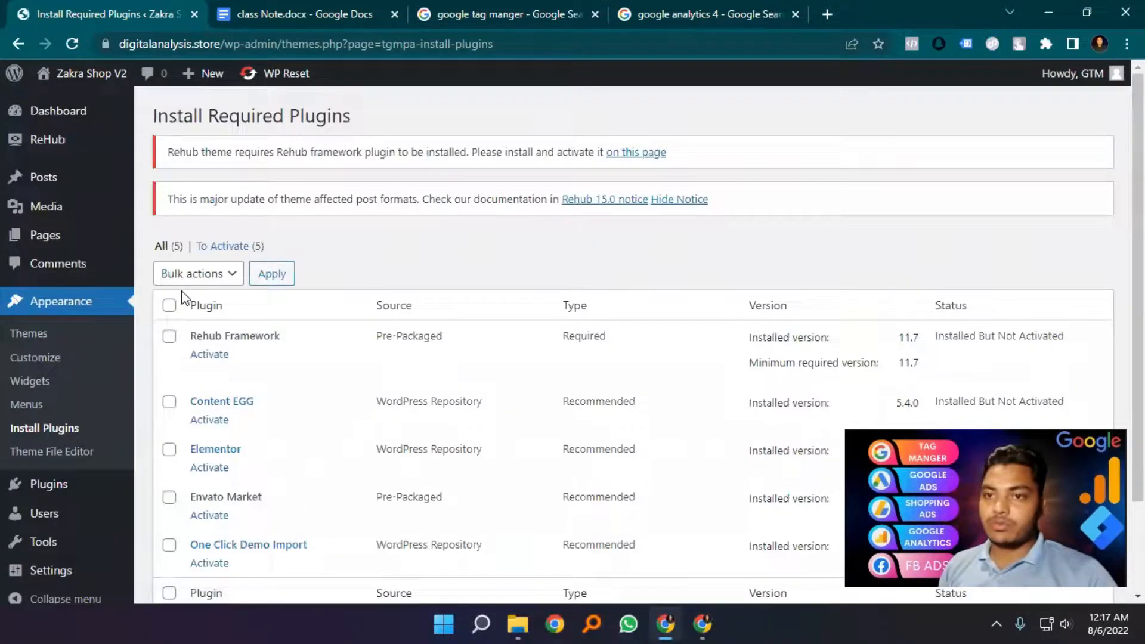
{"action": "left_click", "coordinate": [170, 305]}
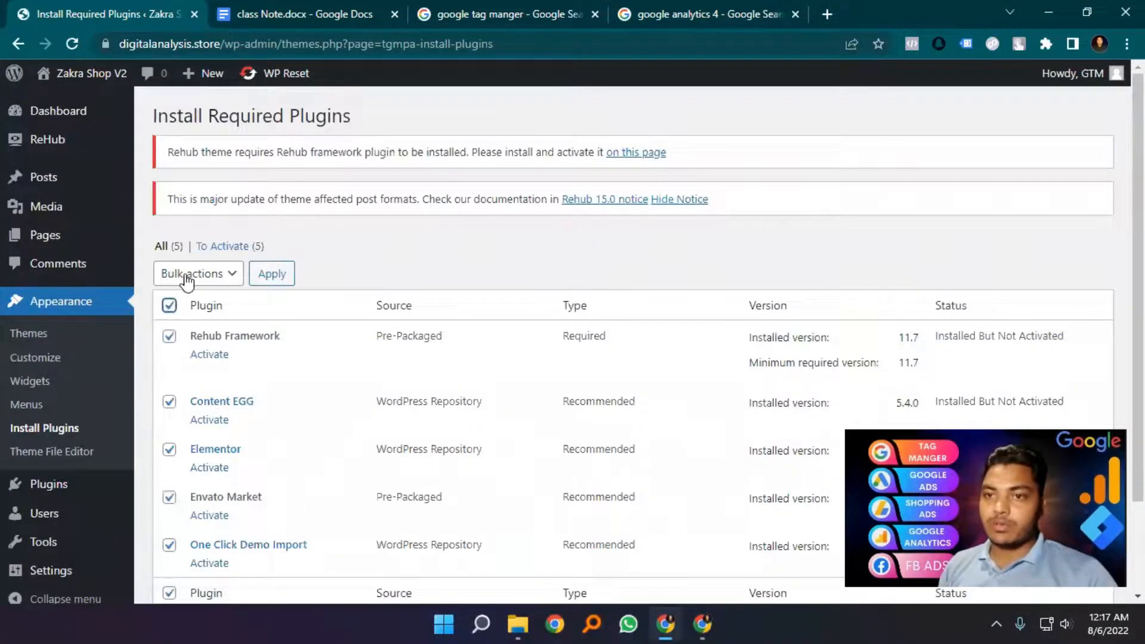
{"action": "left_click", "coordinate": [191, 273]}
{"action": "left_click", "coordinate": [193, 345]}
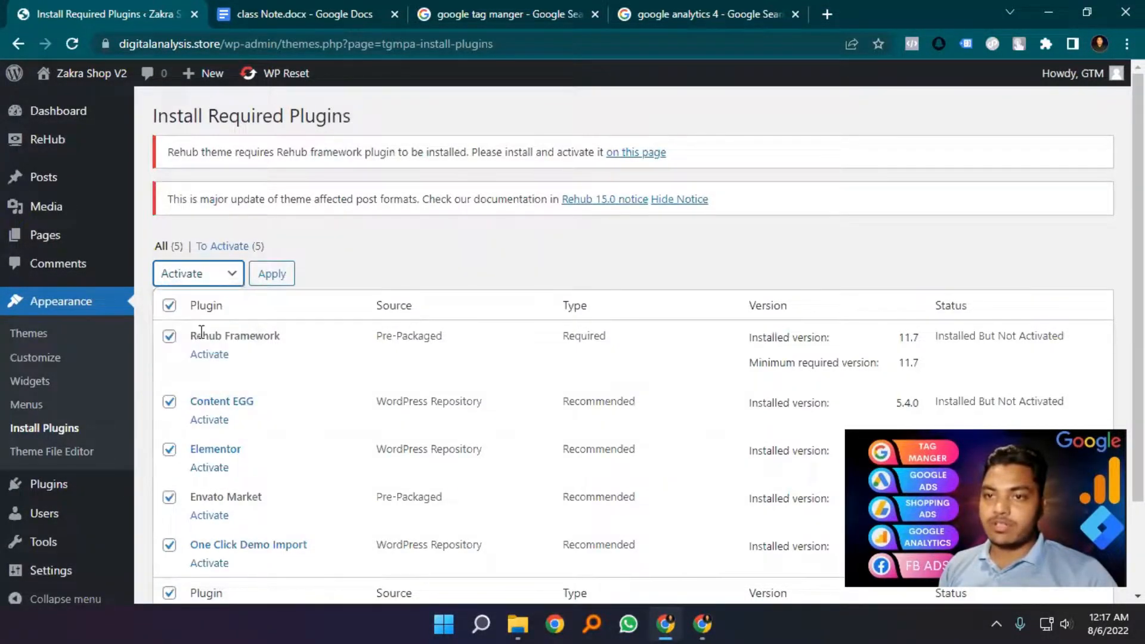
{"action": "left_click", "coordinate": [270, 278]}
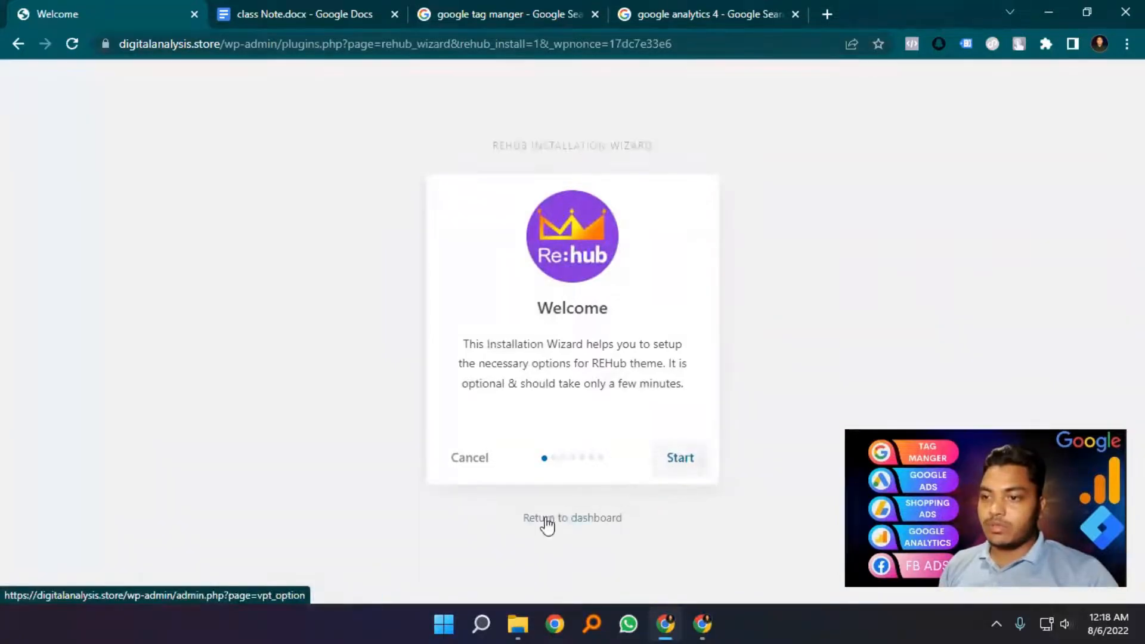
Start the REHub installation wizard and import the ReFashion theme options
{"action": "left_click", "coordinate": [678, 461]}
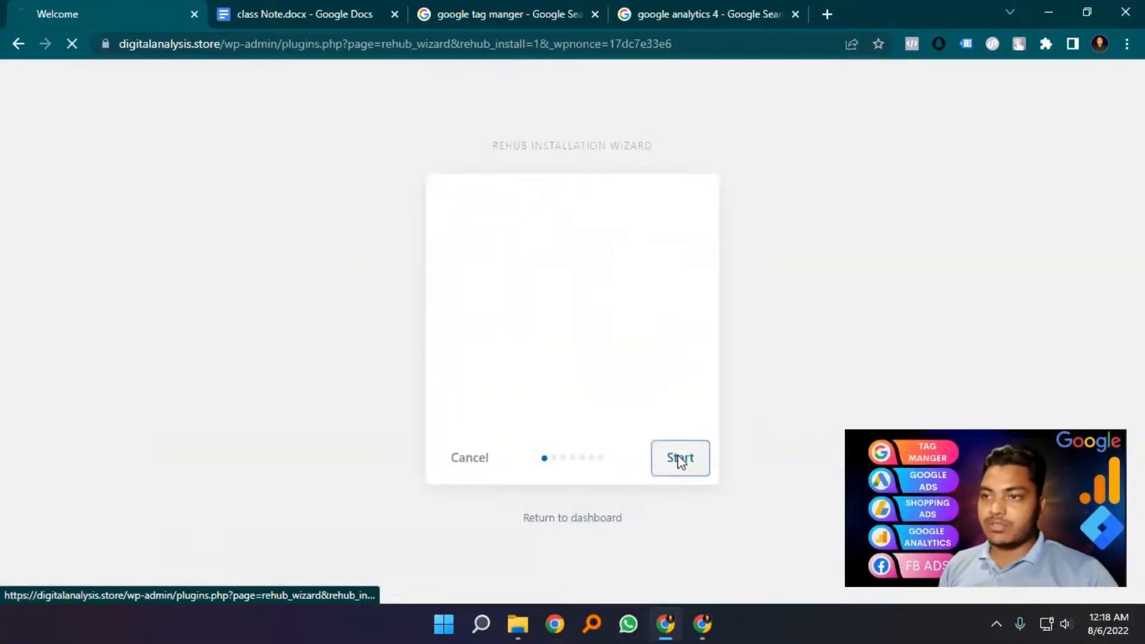
{"action": "left_click", "coordinate": [589, 306]}
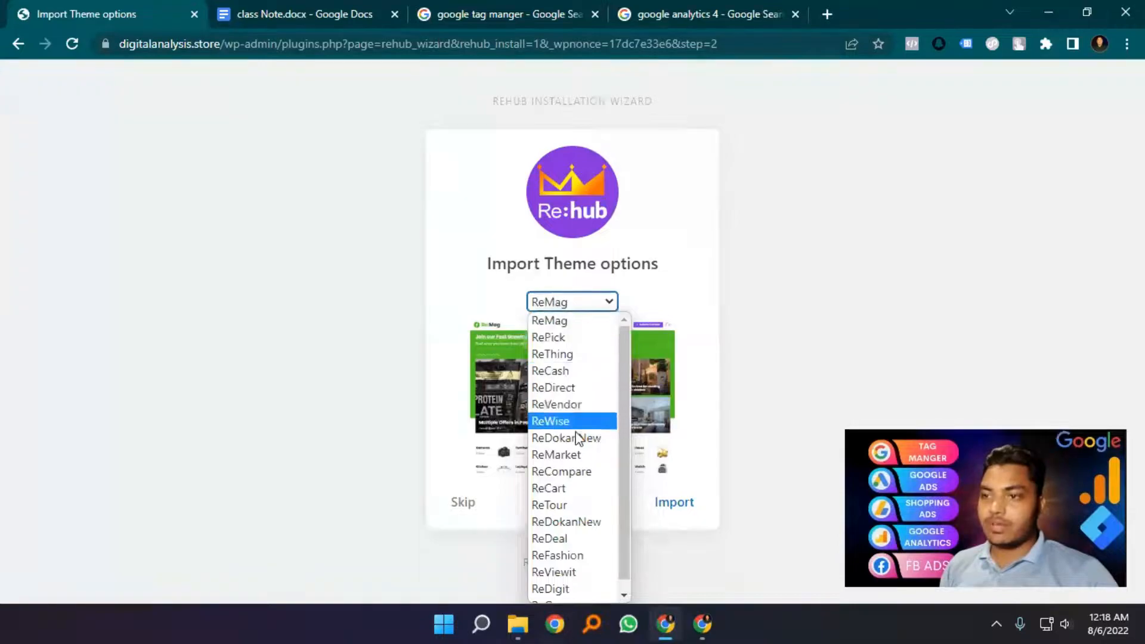
{"action": "scroll", "coordinate": [563, 512], "scroll_direction": "down", "scroll_amount": 1}
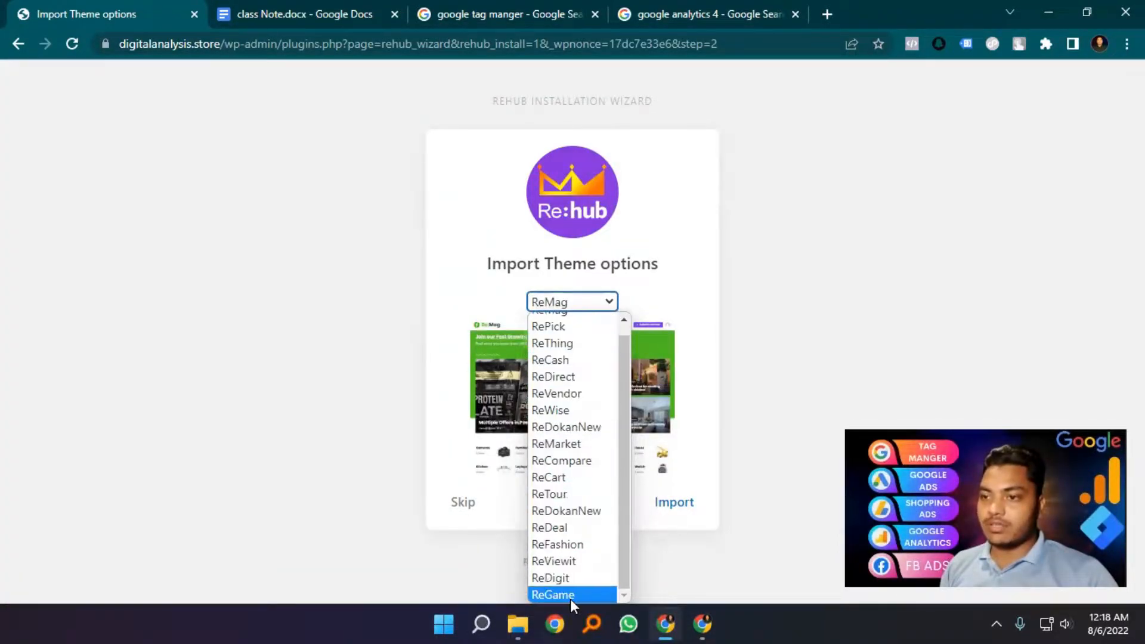
{"action": "left_click", "coordinate": [567, 552]}
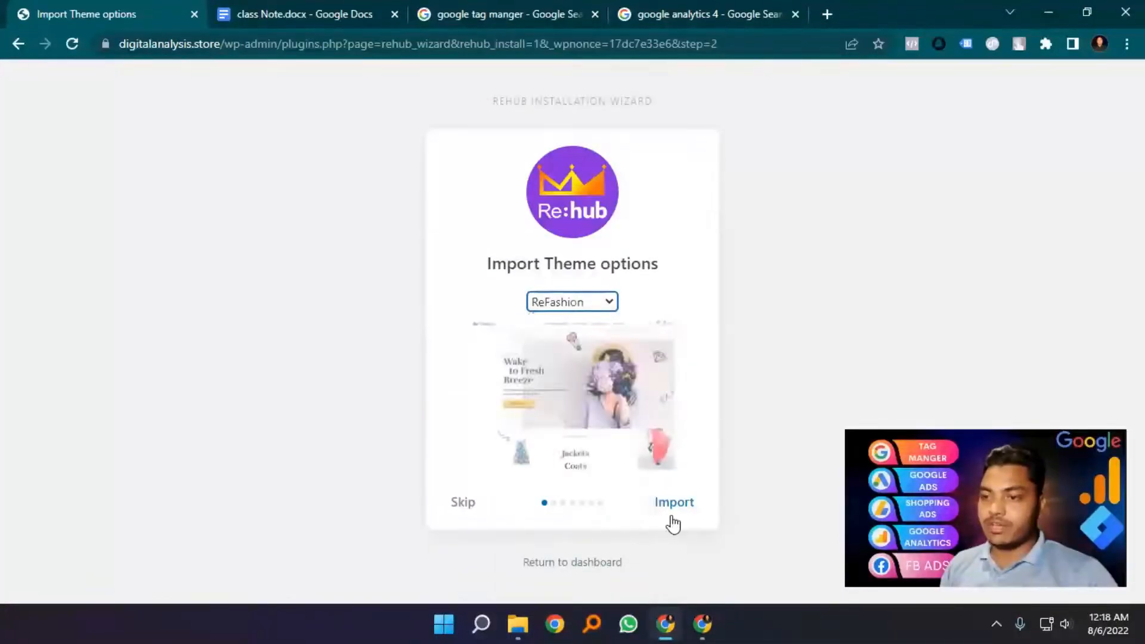
{"action": "left_click", "coordinate": [680, 512]}
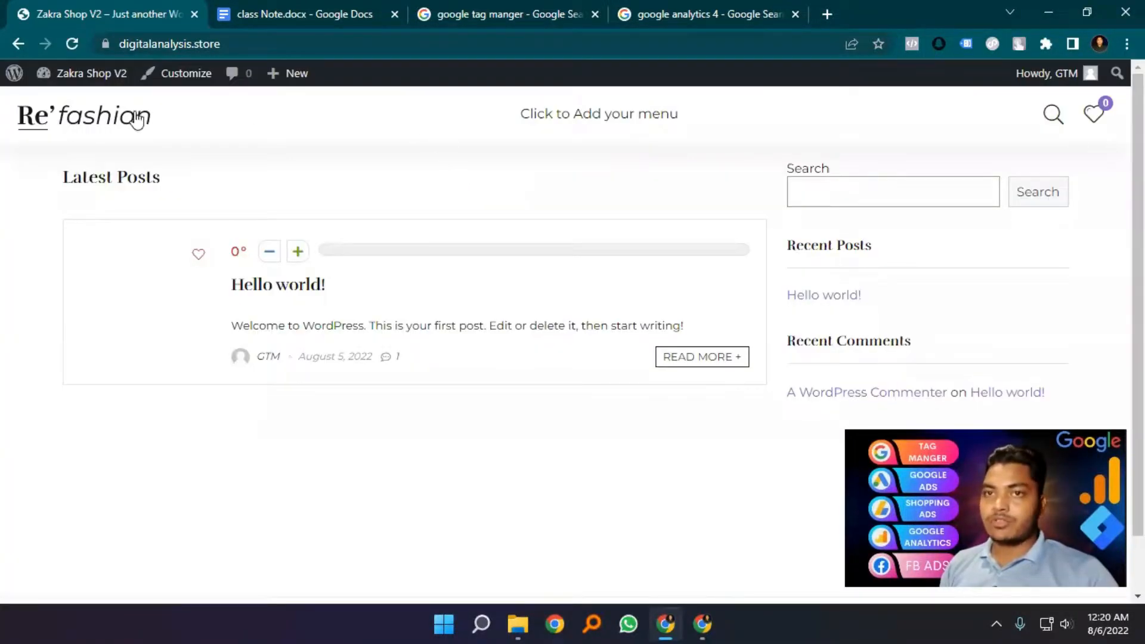
Import the ReFashion demo from the E-commerce category of ReHub's Demo Import page
{"action": "left_click", "coordinate": [84, 74]}
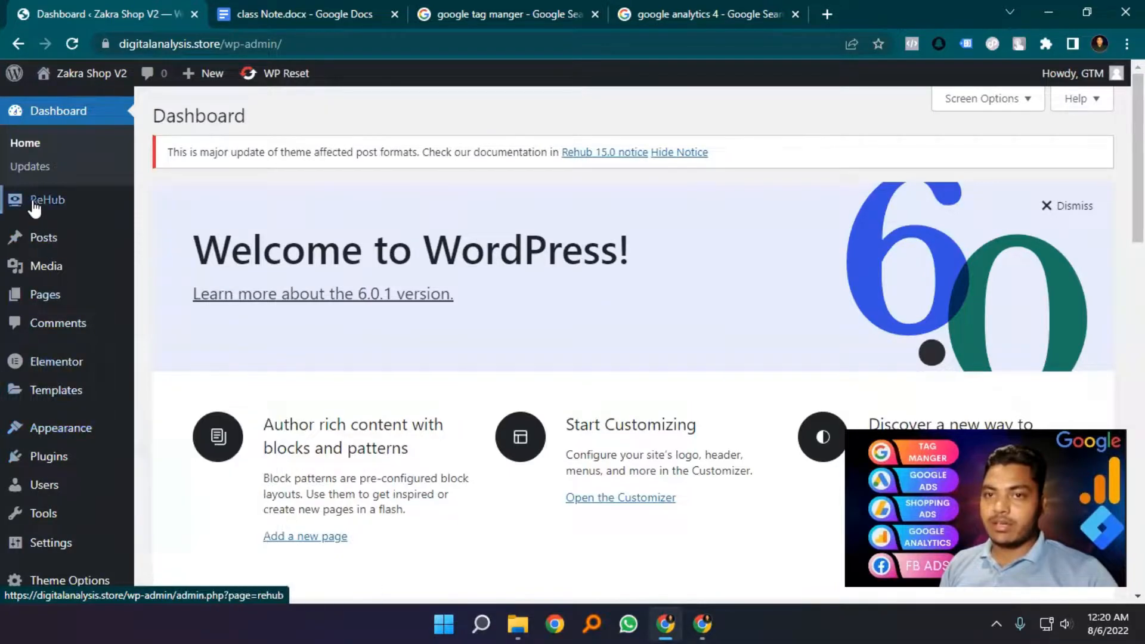
{"action": "mouse_move", "coordinate": [34, 208]}
{"action": "left_click", "coordinate": [197, 276]}
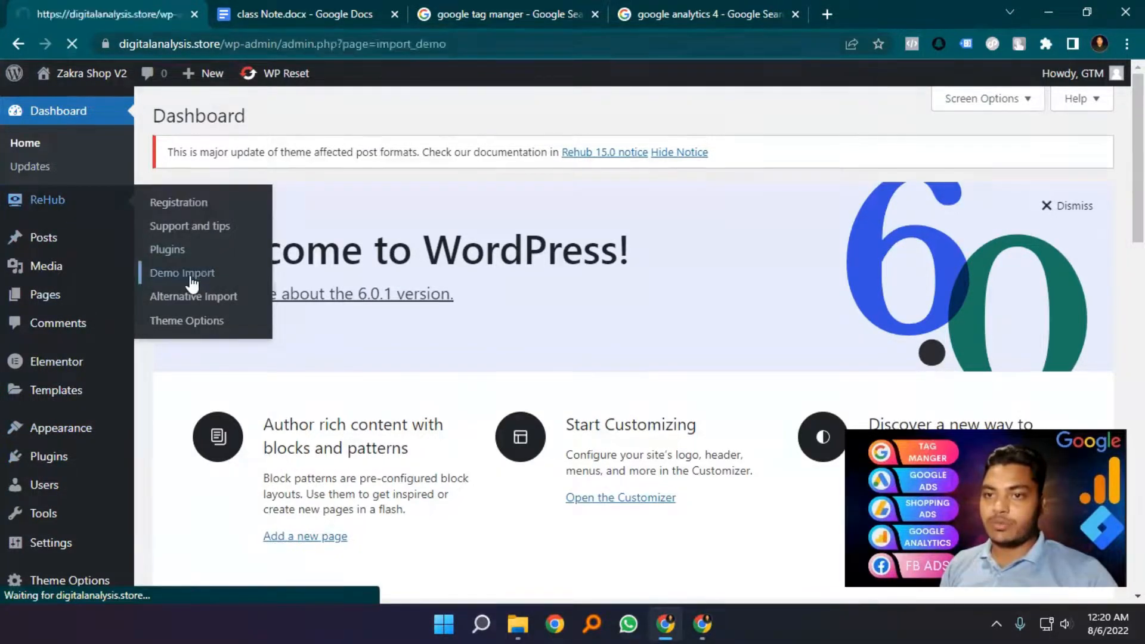
{"action": "scroll", "coordinate": [566, 382], "scroll_direction": "down", "scroll_amount": 10}
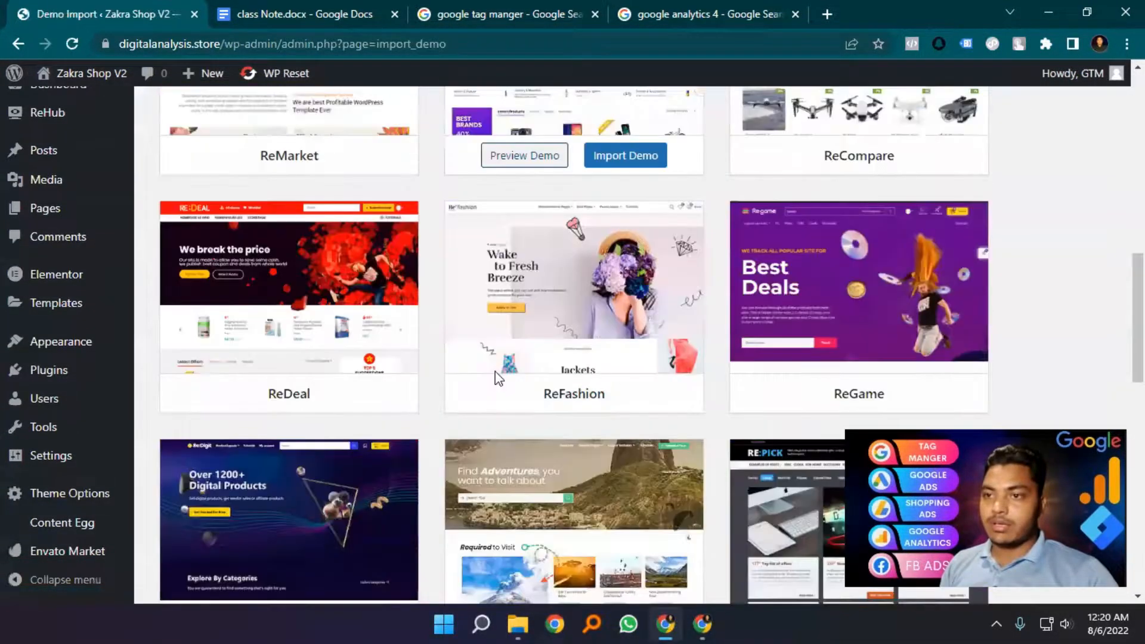
{"action": "scroll", "coordinate": [498, 377], "scroll_direction": "up", "scroll_amount": 5}
{"action": "left_click", "coordinate": [409, 212]}
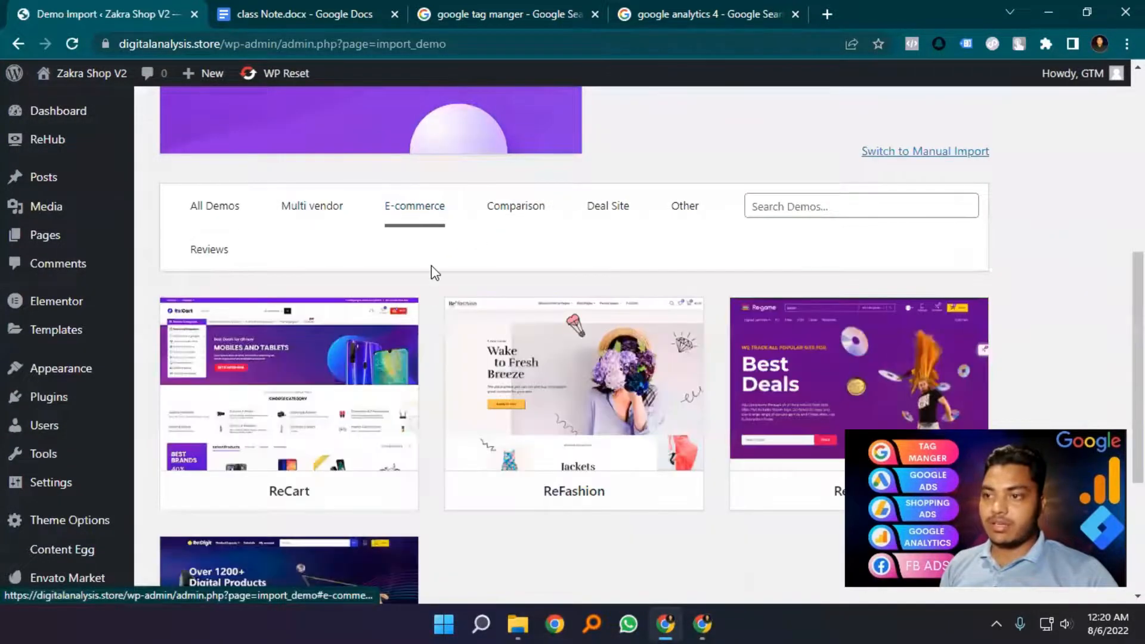
{"action": "mouse_move", "coordinate": [537, 472]}
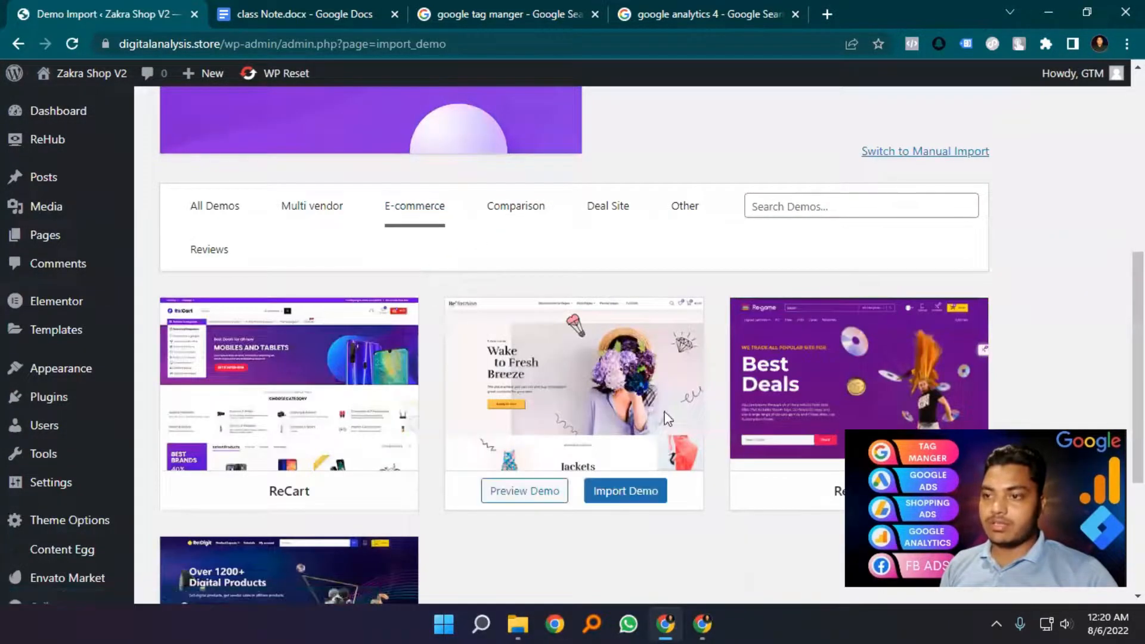
{"action": "left_click", "coordinate": [626, 491]}
{"action": "scroll", "coordinate": [584, 453], "scroll_direction": "down", "scroll_amount": 2}
{"action": "left_click", "coordinate": [577, 480]}
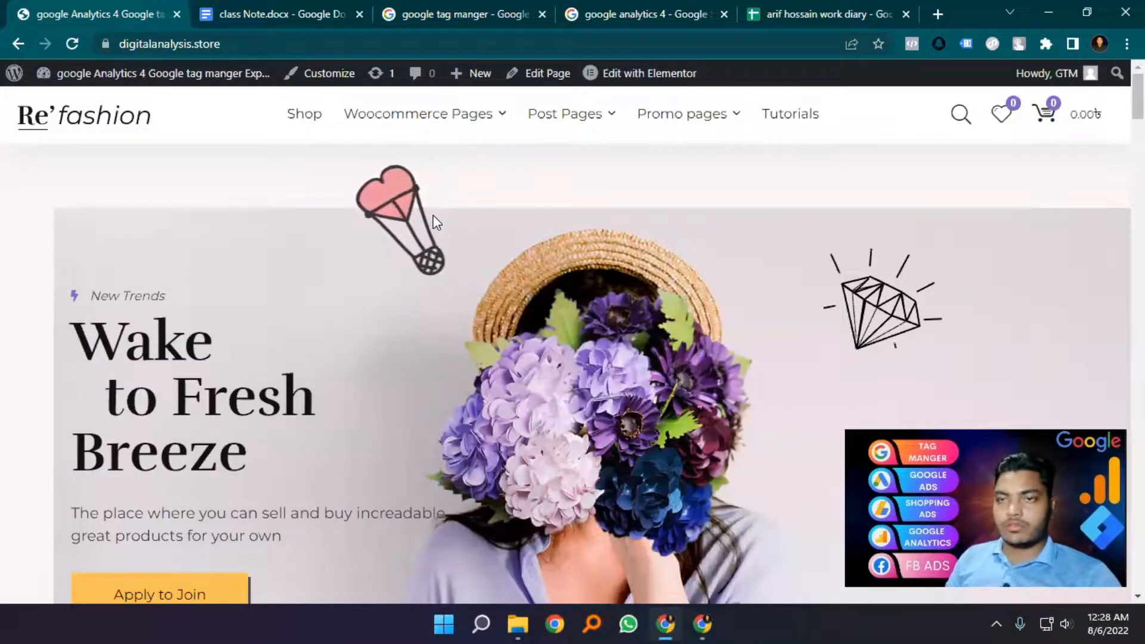
Look over the site's homepage sections and the products and prices listed on the Shop page
{"action": "scroll", "coordinate": [444, 359], "scroll_direction": "down", "scroll_amount": 8}
{"action": "scroll", "coordinate": [453, 349], "scroll_direction": "down", "scroll_amount": 15}
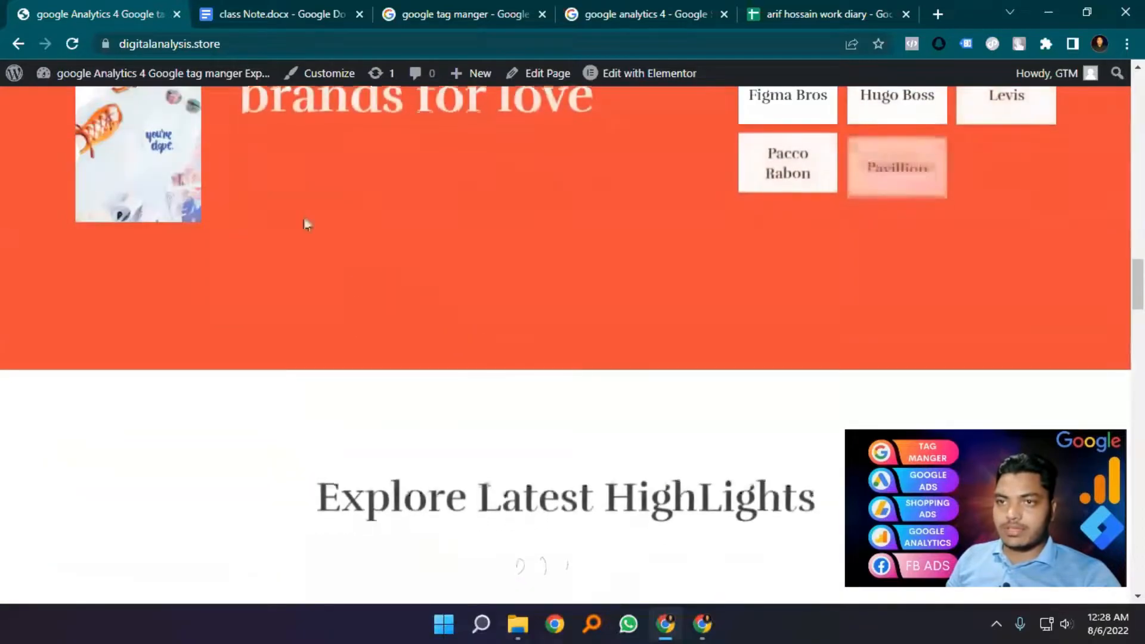
{"action": "scroll", "coordinate": [378, 376], "scroll_direction": "up", "scroll_amount": 12}
{"action": "scroll", "coordinate": [367, 322], "scroll_direction": "up", "scroll_amount": 8}
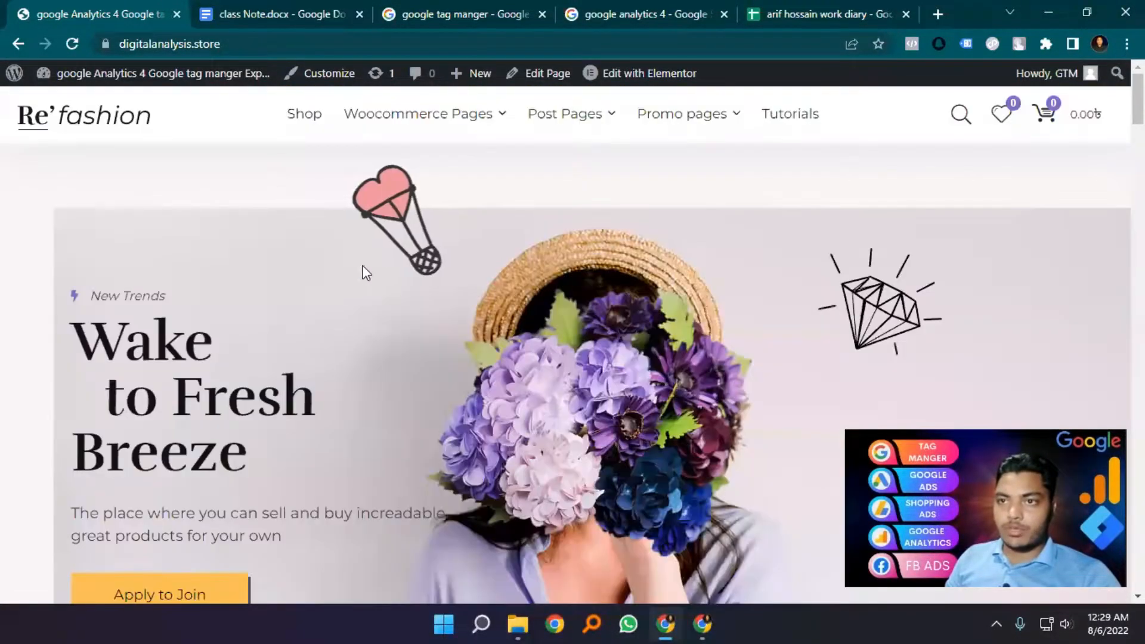
{"action": "left_click", "coordinate": [304, 116]}
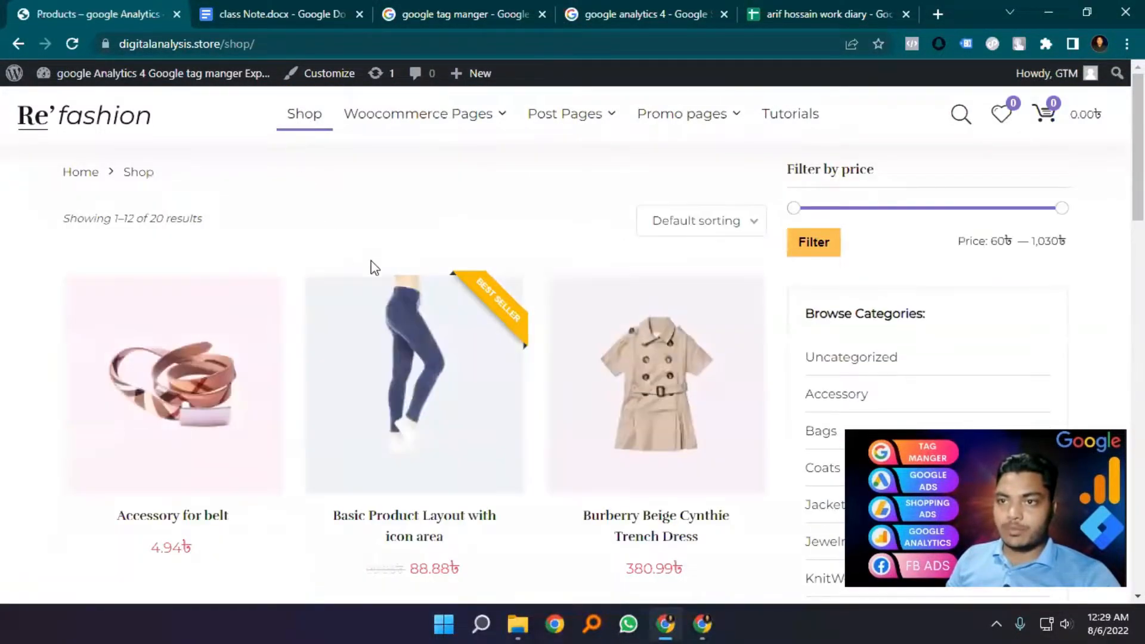
{"action": "scroll", "coordinate": [370, 264], "scroll_direction": "down", "scroll_amount": 5}
{"action": "scroll", "coordinate": [417, 323], "scroll_direction": "down", "scroll_amount": 4}
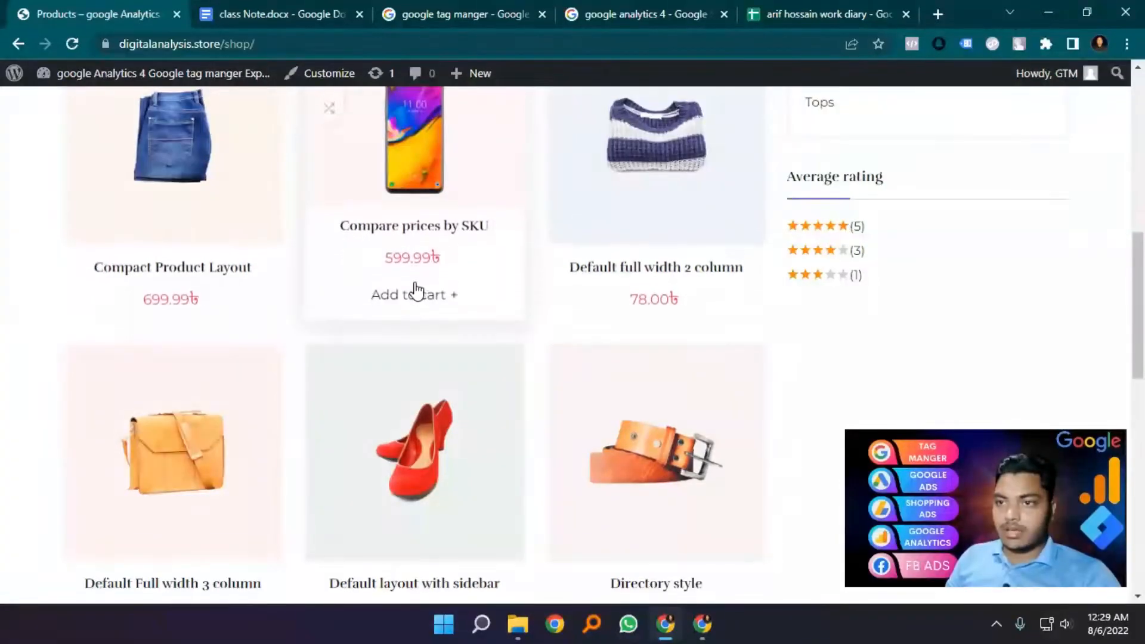
{"action": "scroll", "coordinate": [215, 328], "scroll_direction": "down", "scroll_amount": 13}
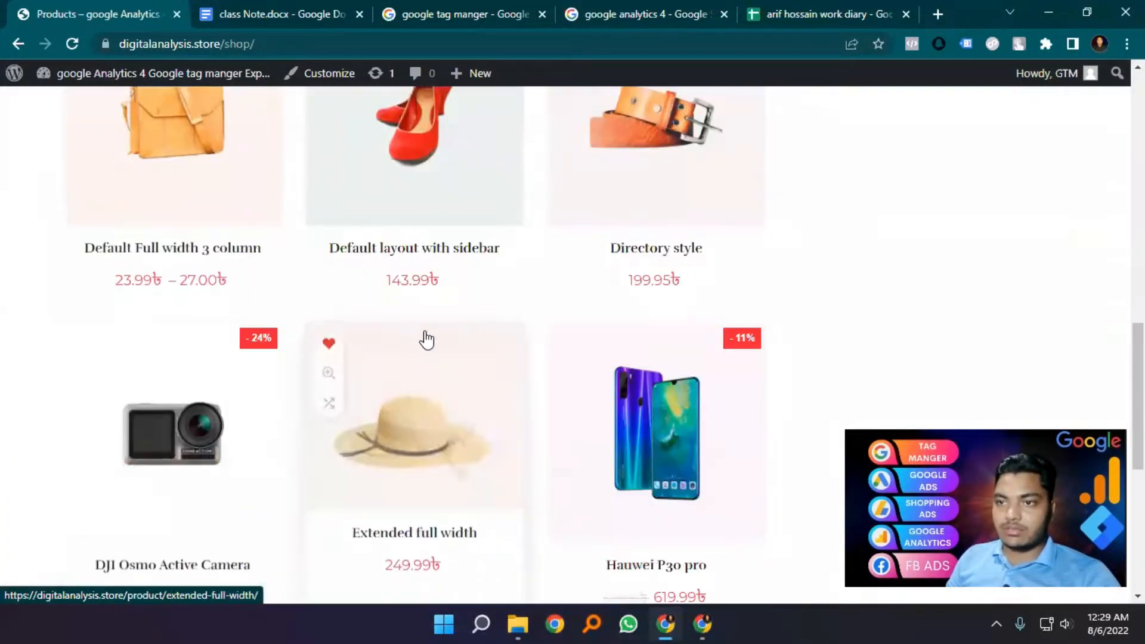
Check the class note's requirements, enable Cash on delivery in WooCommerce's payment settings and save the changes
{"action": "left_click", "coordinate": [299, 14]}
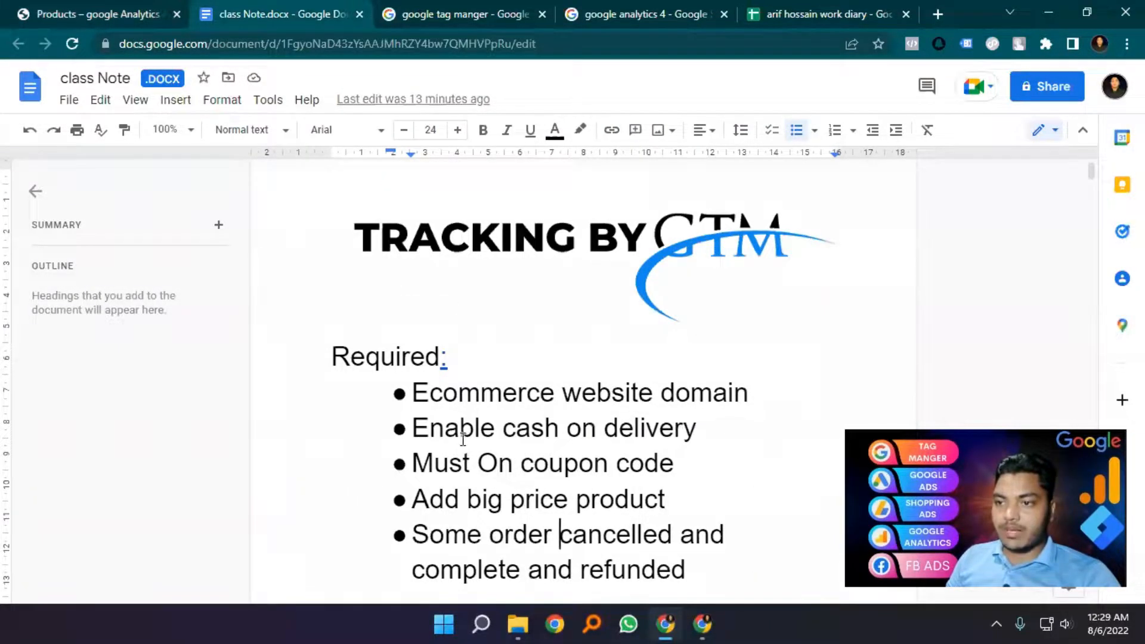
{"action": "left_click", "coordinate": [113, 16]}
{"action": "mouse_move", "coordinate": [90, 76]}
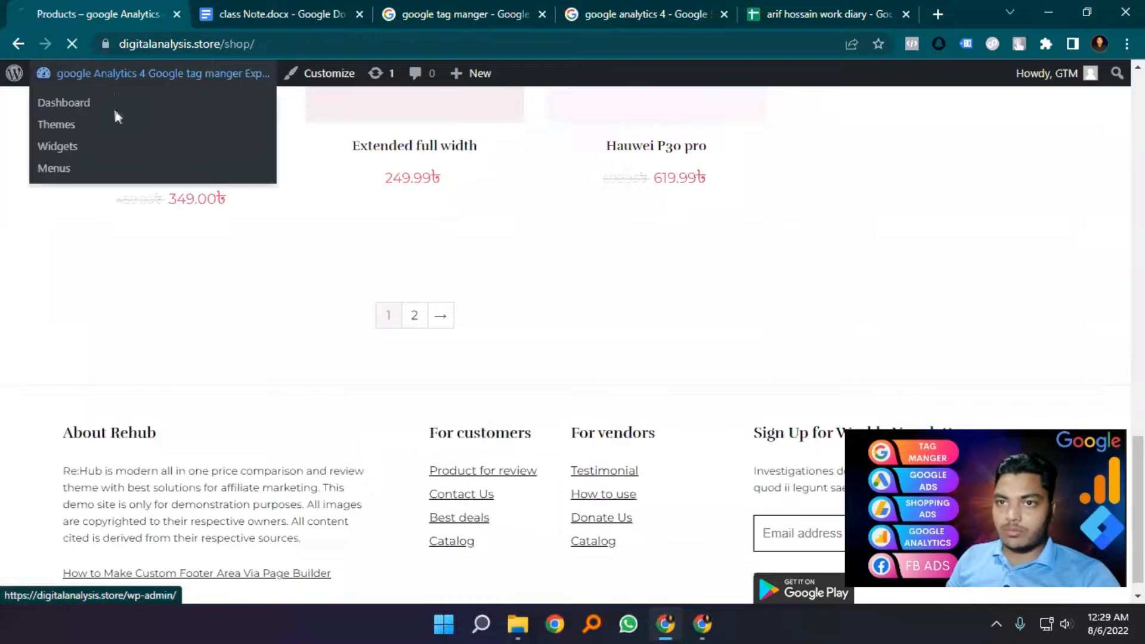
{"action": "left_click", "coordinate": [114, 106]}
{"action": "mouse_move", "coordinate": [53, 373]}
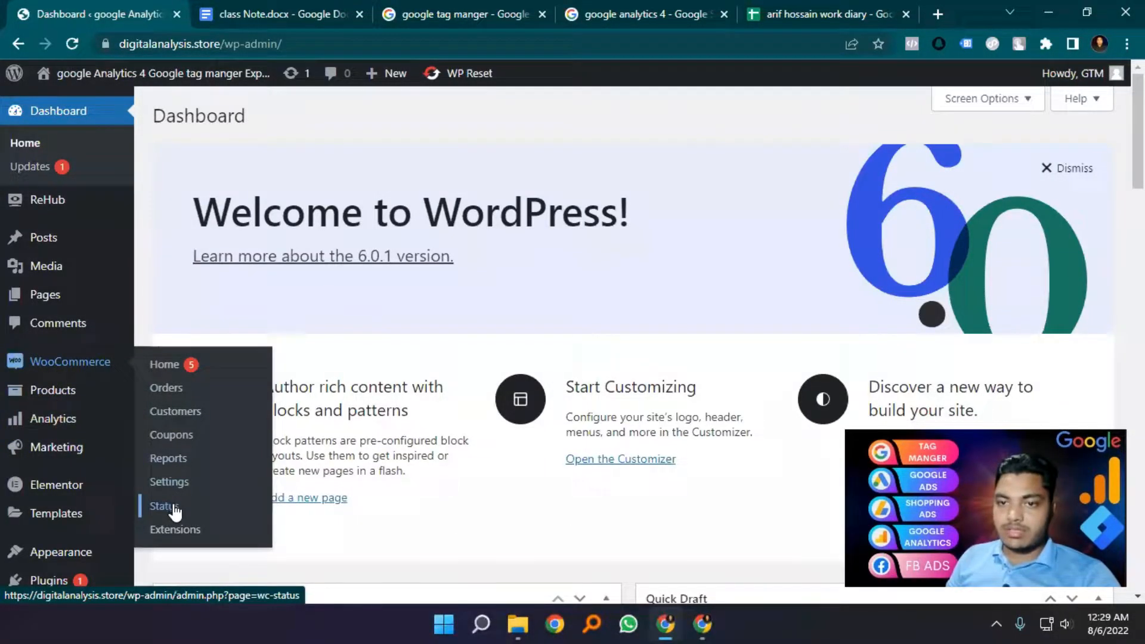
{"action": "left_click", "coordinate": [167, 483]}
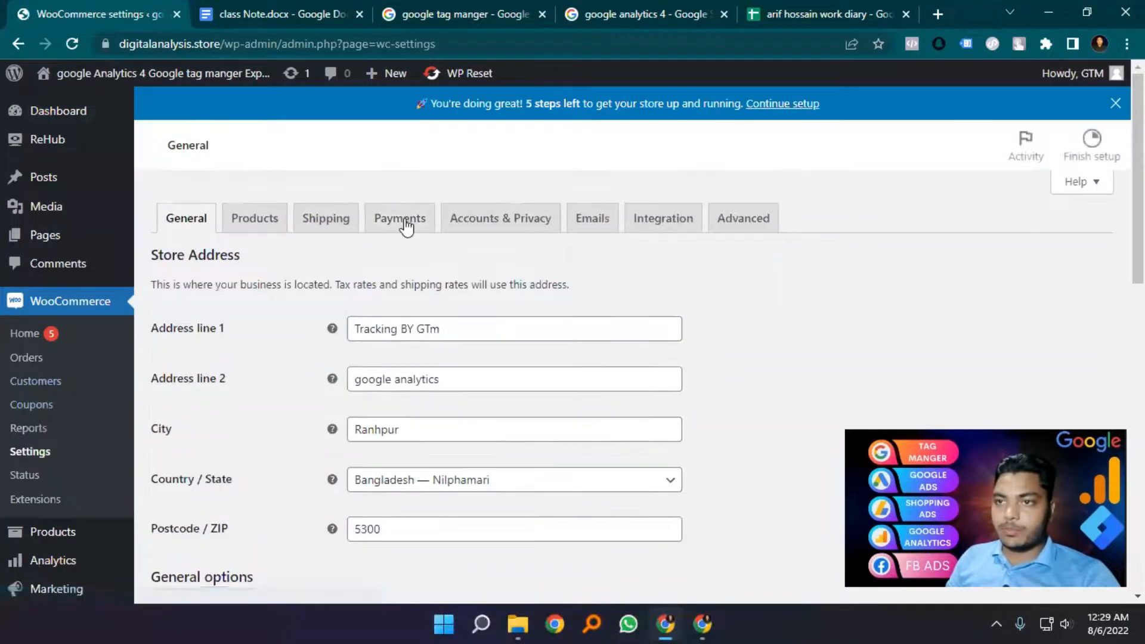
{"action": "left_click", "coordinate": [405, 224]}
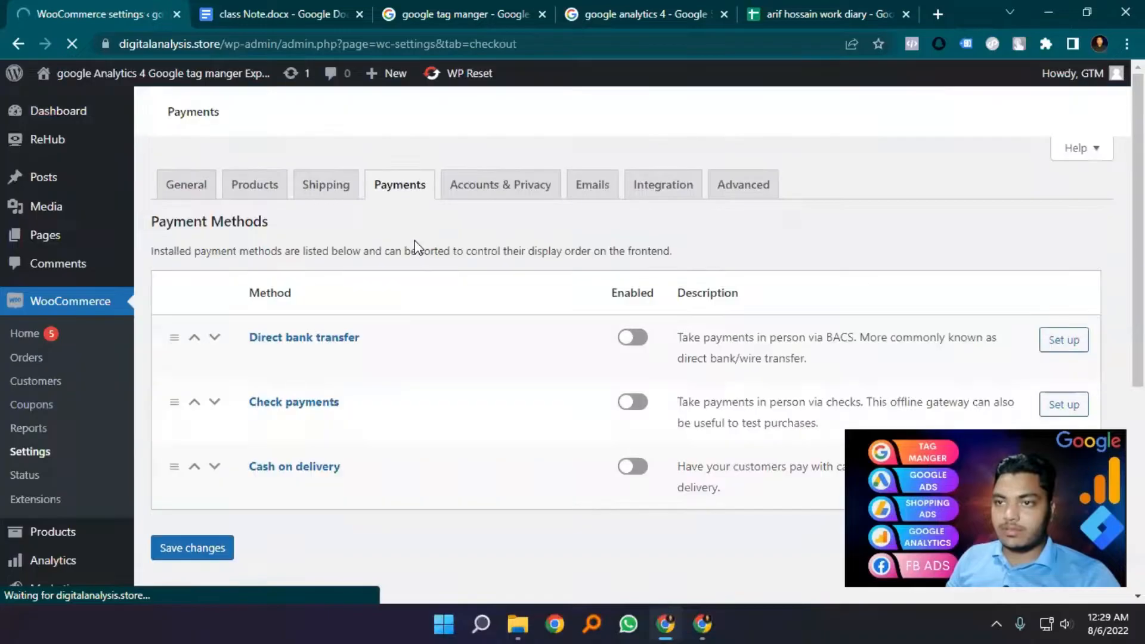
{"action": "left_click", "coordinate": [641, 470]}
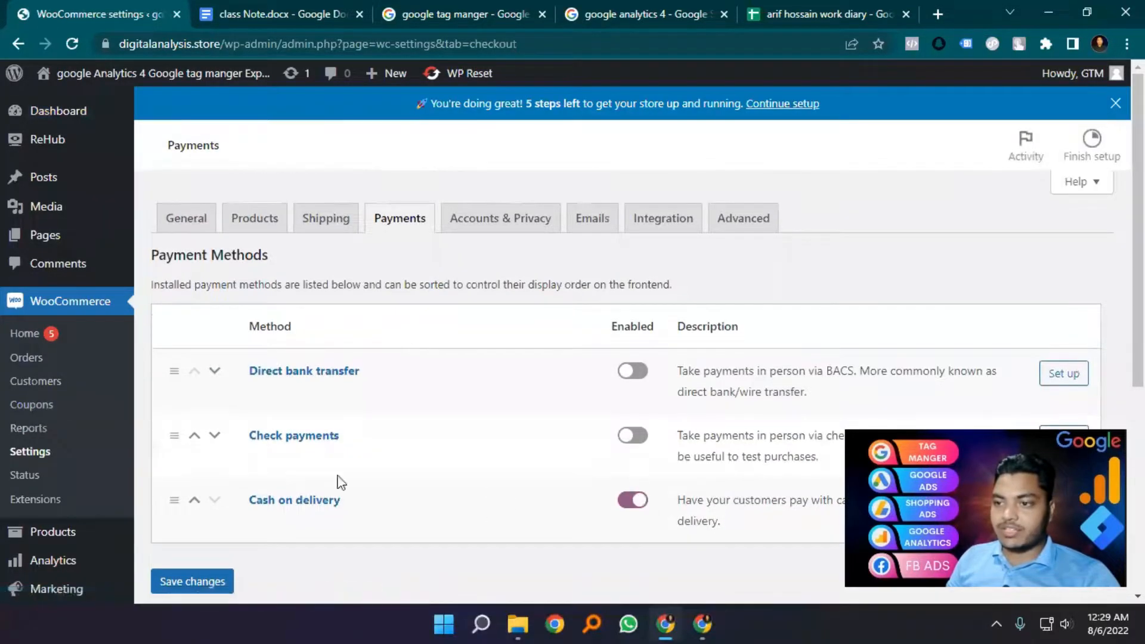
{"action": "scroll", "coordinate": [341, 482], "scroll_direction": "down", "scroll_amount": 3}
{"action": "left_click", "coordinate": [200, 413]}
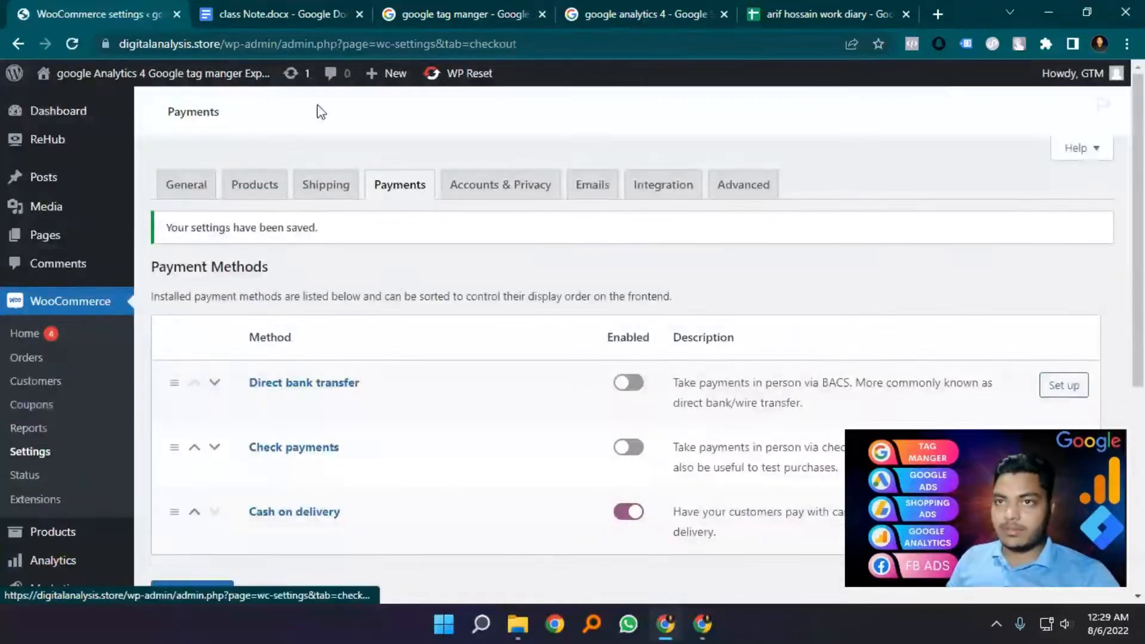
Consult the class note for the coupon requirement and start a new WooCommerce coupon with the code 50%off
{"action": "left_click", "coordinate": [266, 14]}
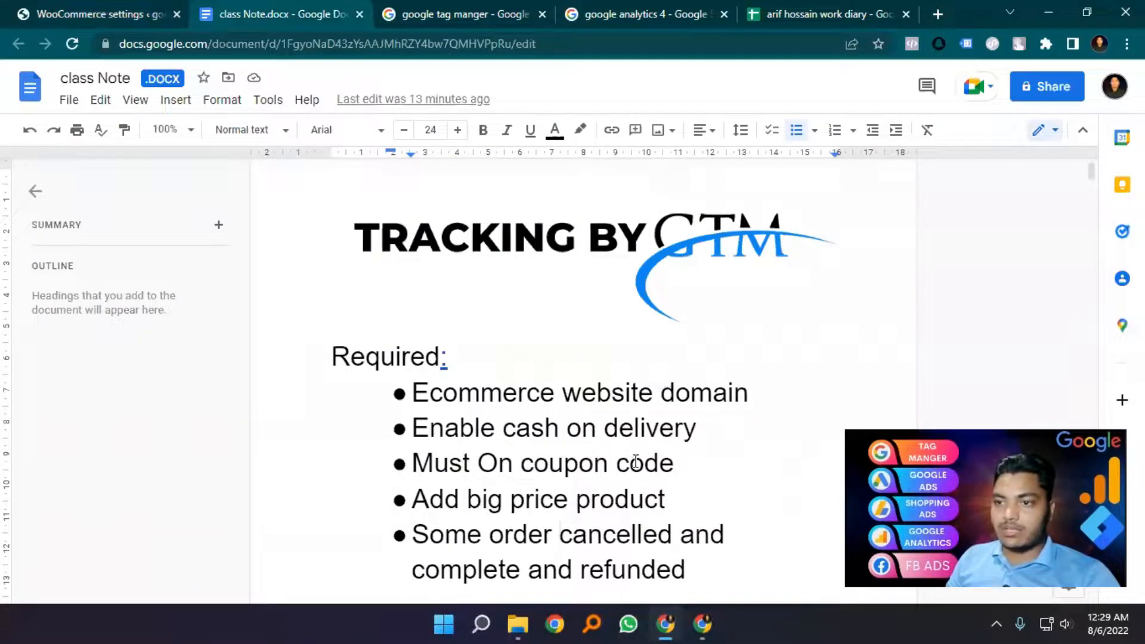
{"action": "left_click", "coordinate": [99, 7]}
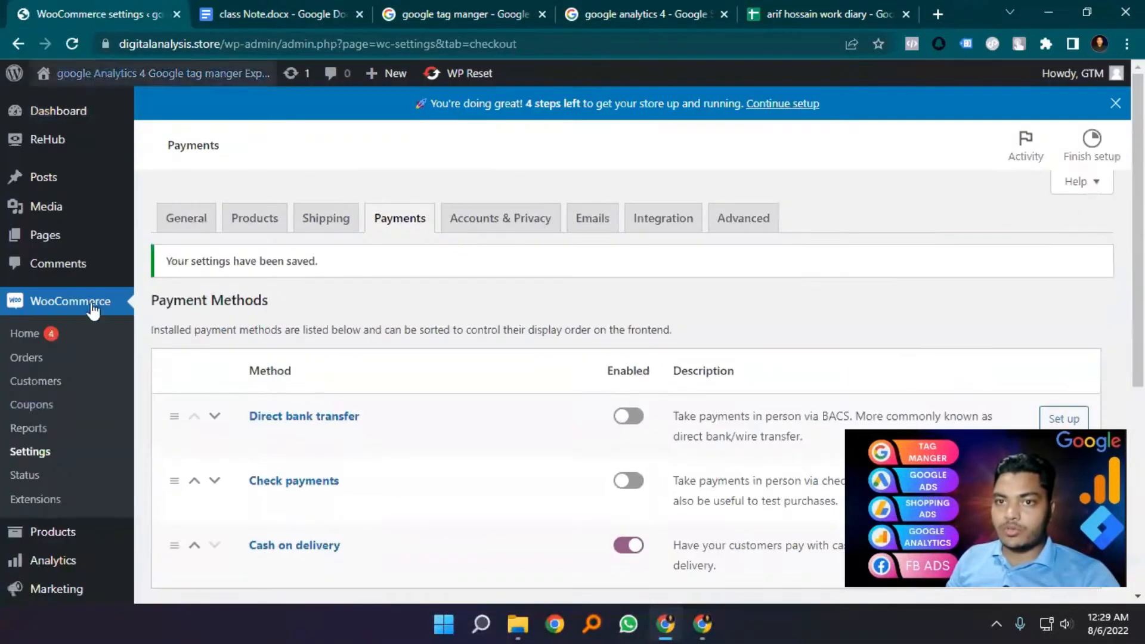
{"action": "left_click", "coordinate": [31, 408]}
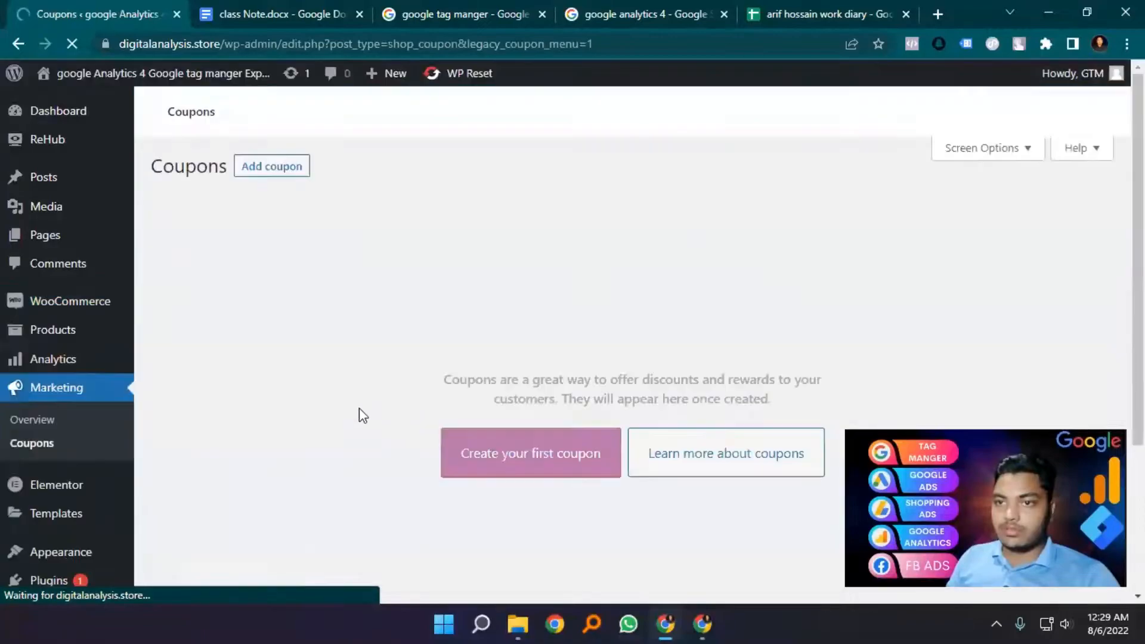
{"action": "left_click", "coordinate": [294, 361]}
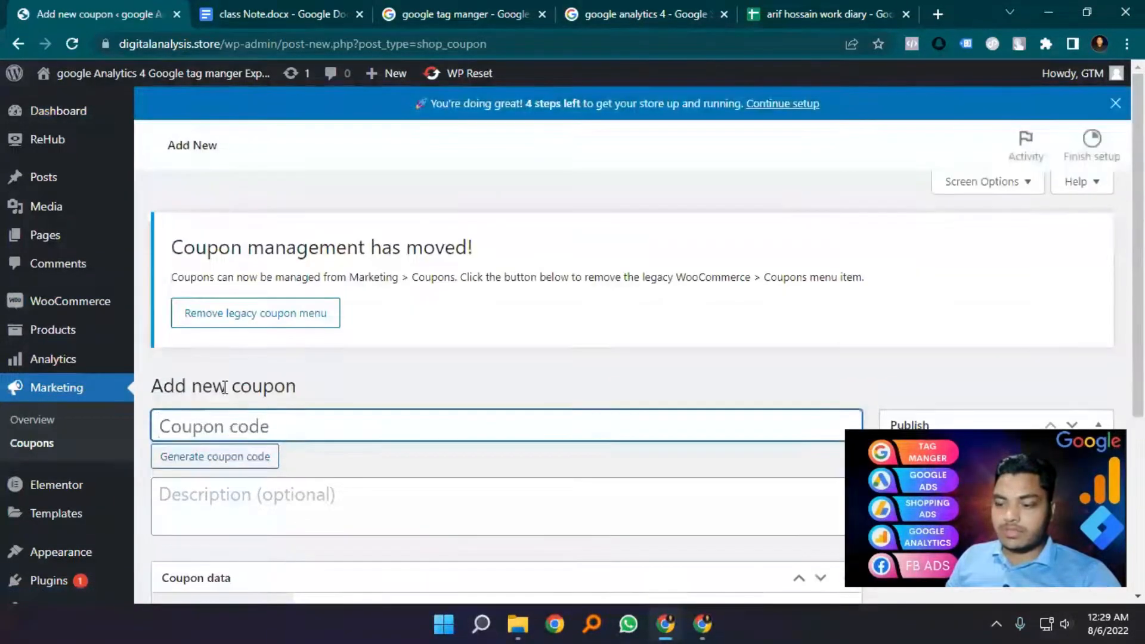
{"action": "type", "text": "50%off"}
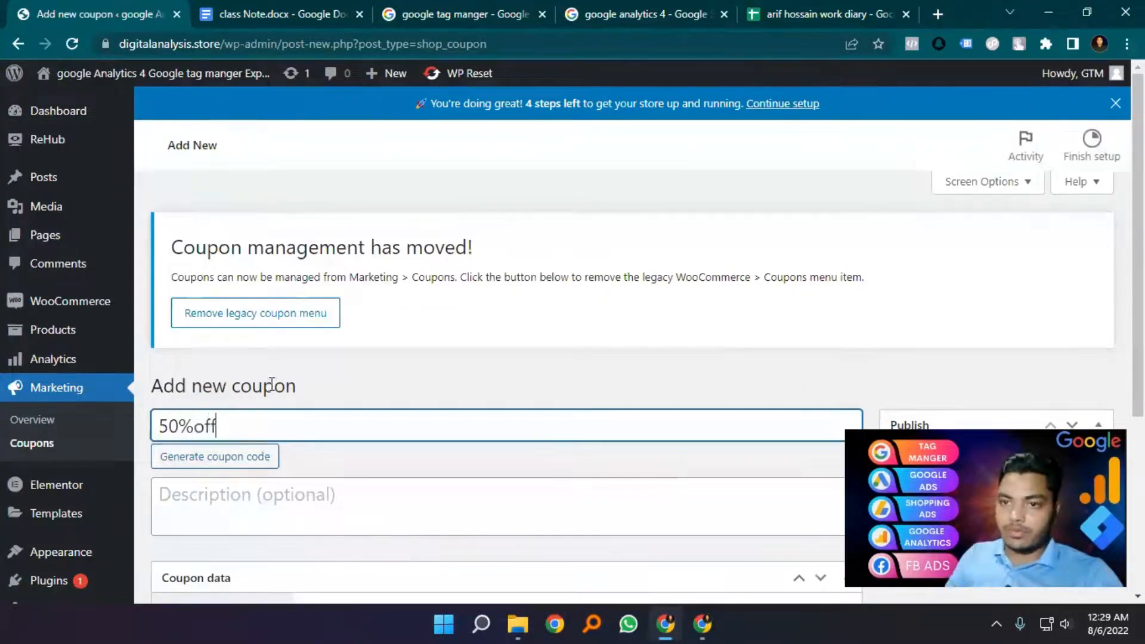
Set the 50%off coupon's discount type to Percentage discount with a coupon amount of 50
{"action": "scroll", "coordinate": [438, 386], "scroll_direction": "down", "scroll_amount": 5}
{"action": "left_click", "coordinate": [482, 352]}
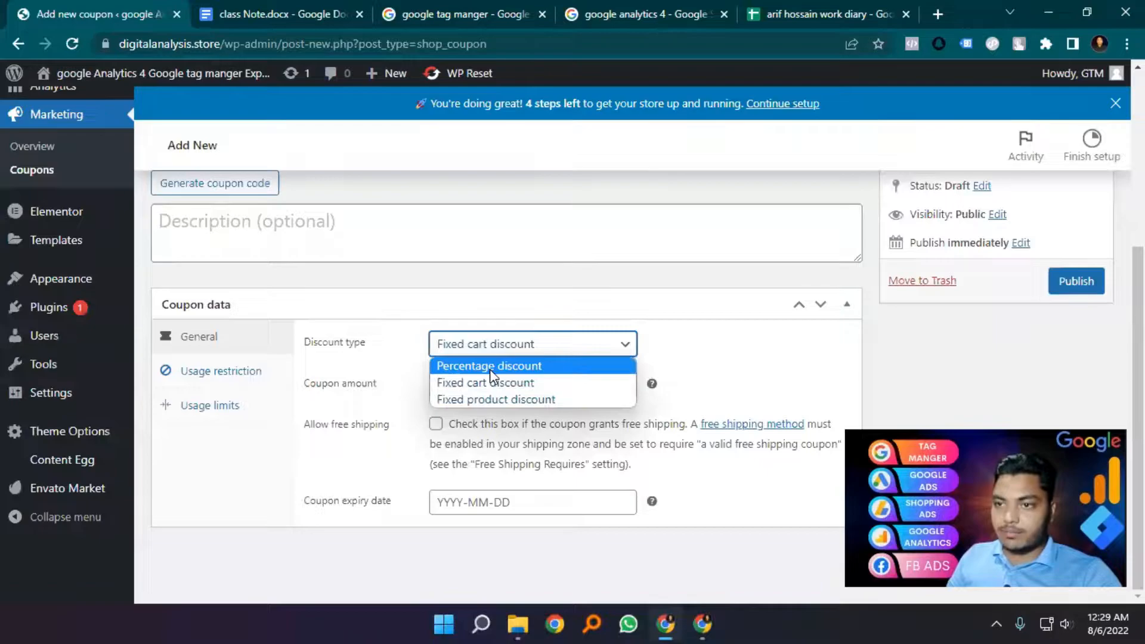
{"action": "left_click", "coordinate": [489, 369]}
{"action": "left_click_drag", "start_coordinate": [483, 386], "coordinate": [407, 398]}
{"action": "type", "text": "50"}
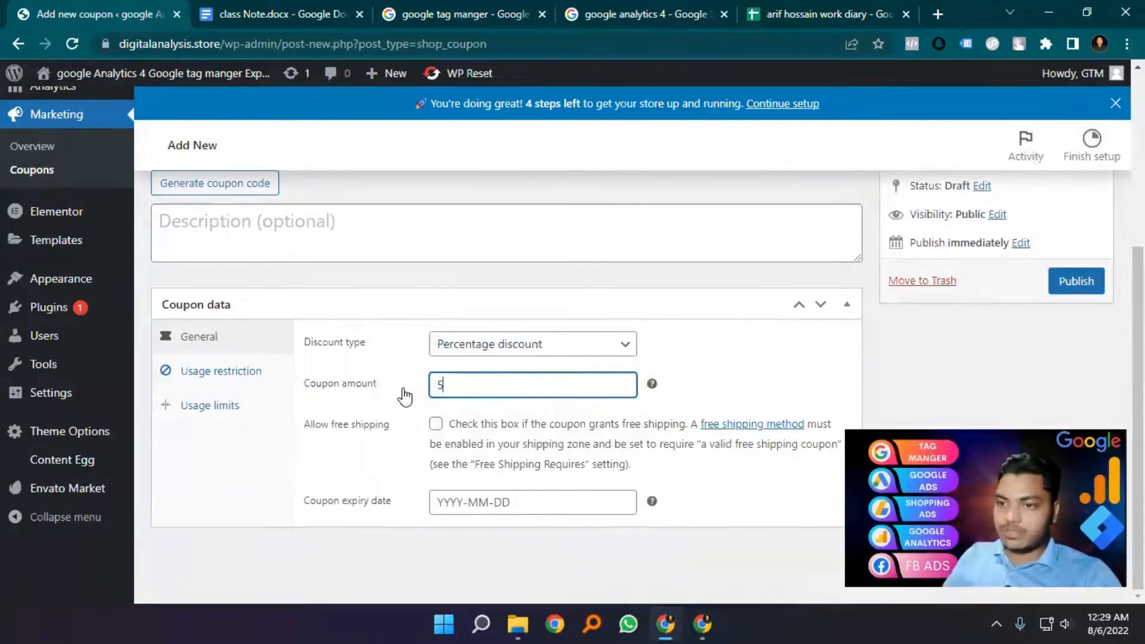
Set the 50%off coupon's expiry date to 2023-05-26 and publish the coupon
{"action": "left_click", "coordinate": [528, 509]}
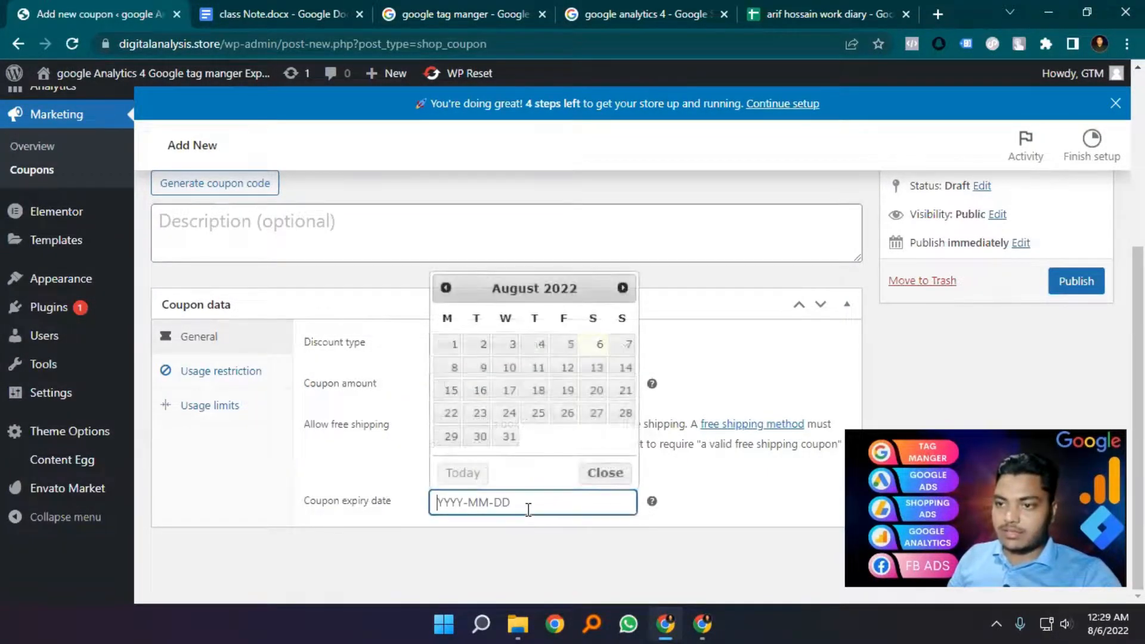
{"action": "double_click", "coordinate": [621, 291]}
{"action": "triple_click", "coordinate": [621, 291]}
{"action": "triple_click", "coordinate": [621, 291]}
{"action": "left_click", "coordinate": [621, 291]}
{"action": "left_click", "coordinate": [568, 413]}
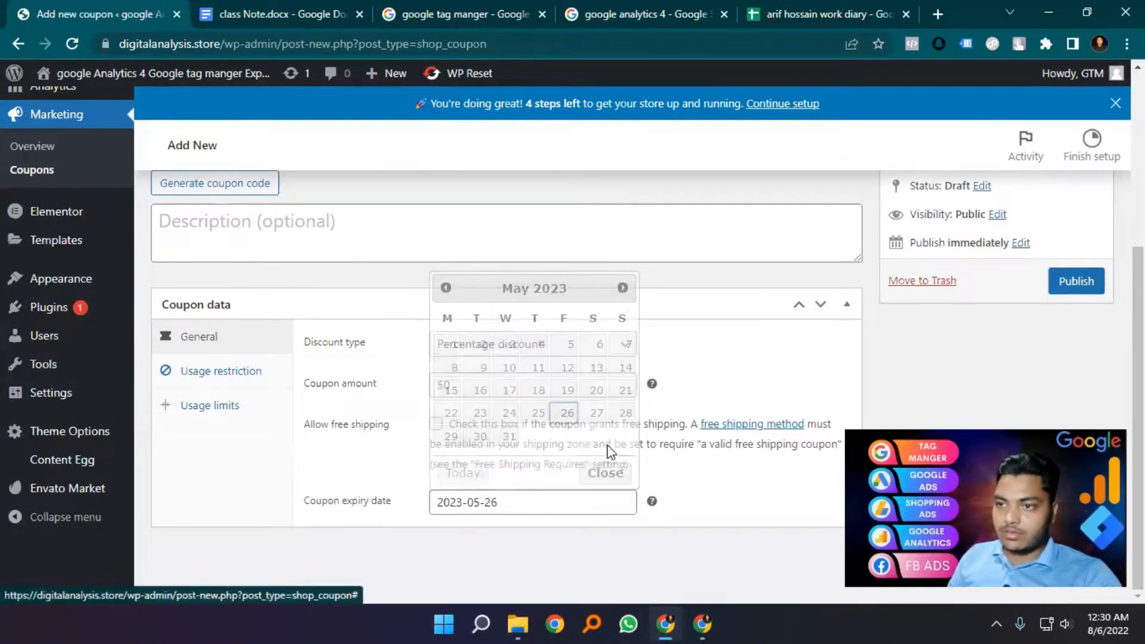
{"action": "left_click", "coordinate": [1078, 282]}
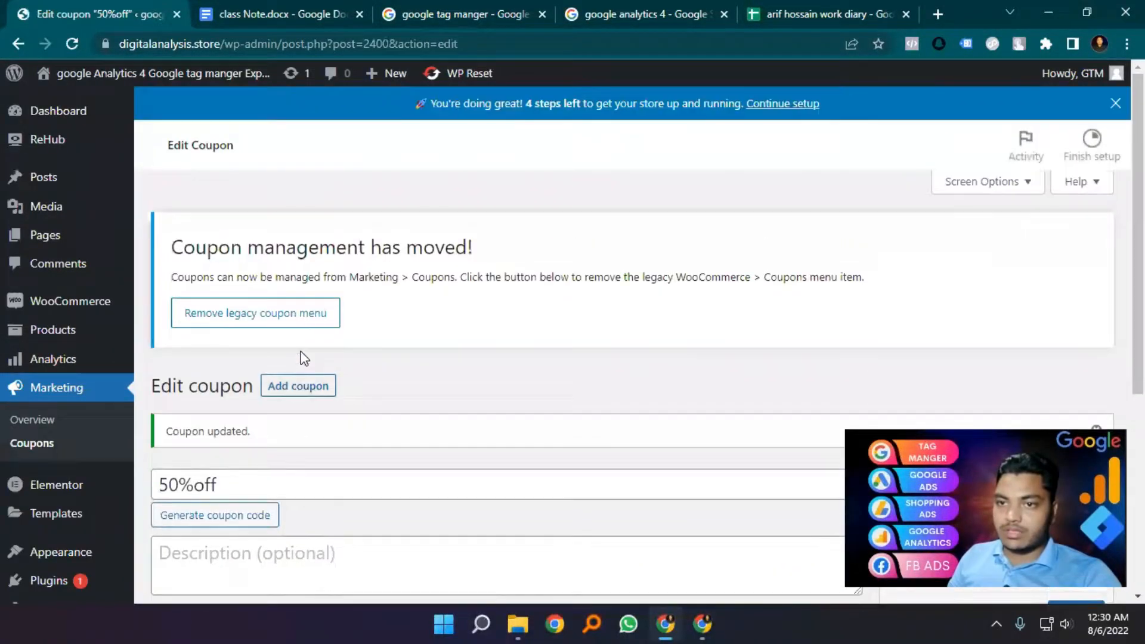
Start another coupon with the code Black Friday and choose Fixed cart discount as its discount type
{"action": "left_click", "coordinate": [298, 386]}
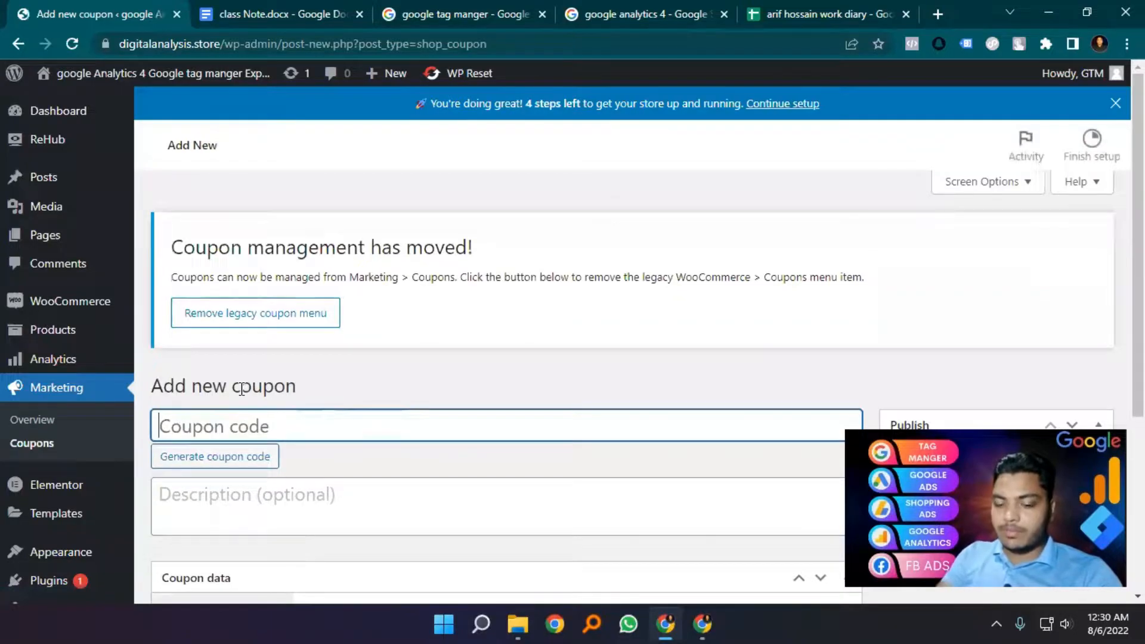
{"action": "type", "text": "Bl"}
{"action": "type", "text": "Friday"}
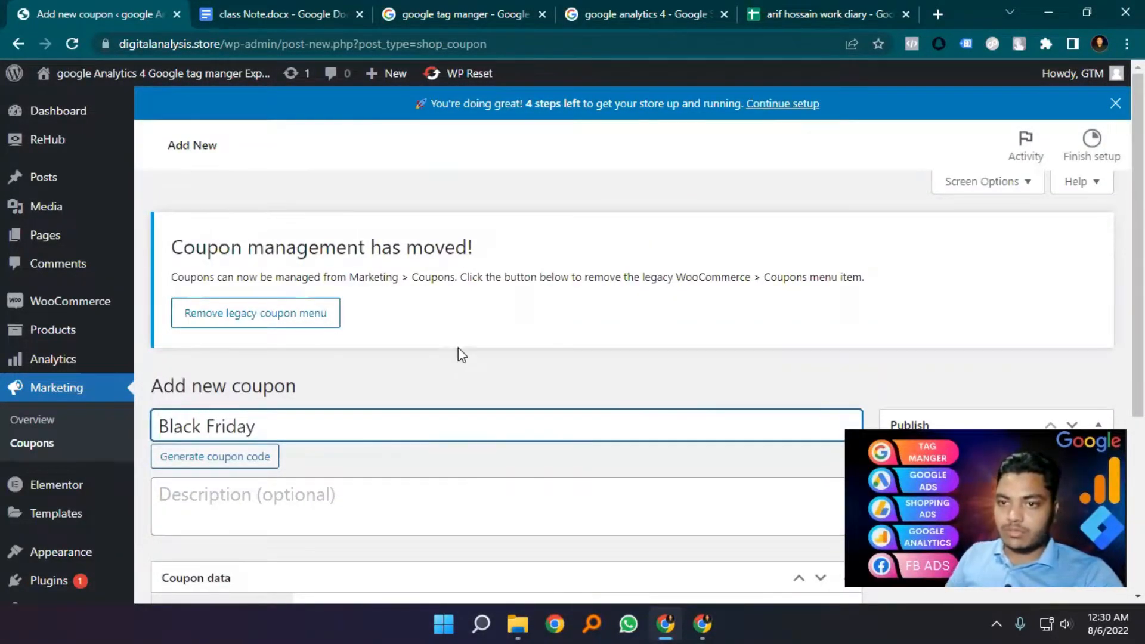
{"action": "scroll", "coordinate": [460, 356], "scroll_direction": "down", "scroll_amount": 5}
{"action": "left_click", "coordinate": [504, 349]}
{"action": "left_click", "coordinate": [499, 382]}
{"action": "left_click", "coordinate": [495, 352]}
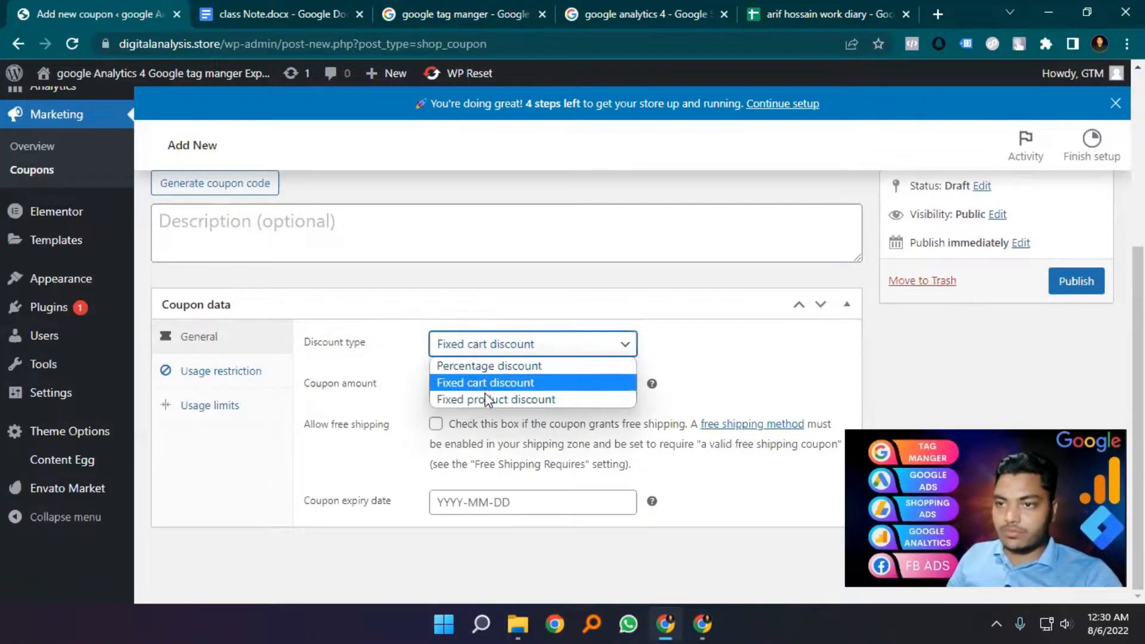
{"action": "left_click", "coordinate": [488, 384]}
Set the Black Friday coupon's amount to 100 and publish the coupon
{"action": "left_click", "coordinate": [479, 390]}
{"action": "key", "text": "BackSpace"}
{"action": "type", "text": "100"}
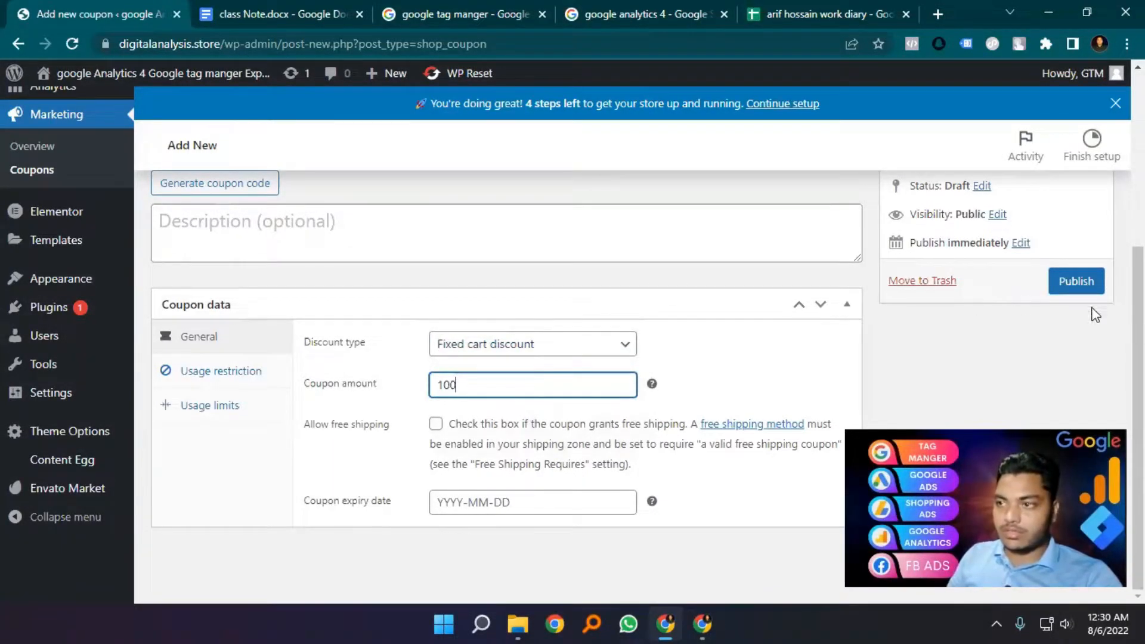
{"action": "left_click", "coordinate": [1071, 284]}
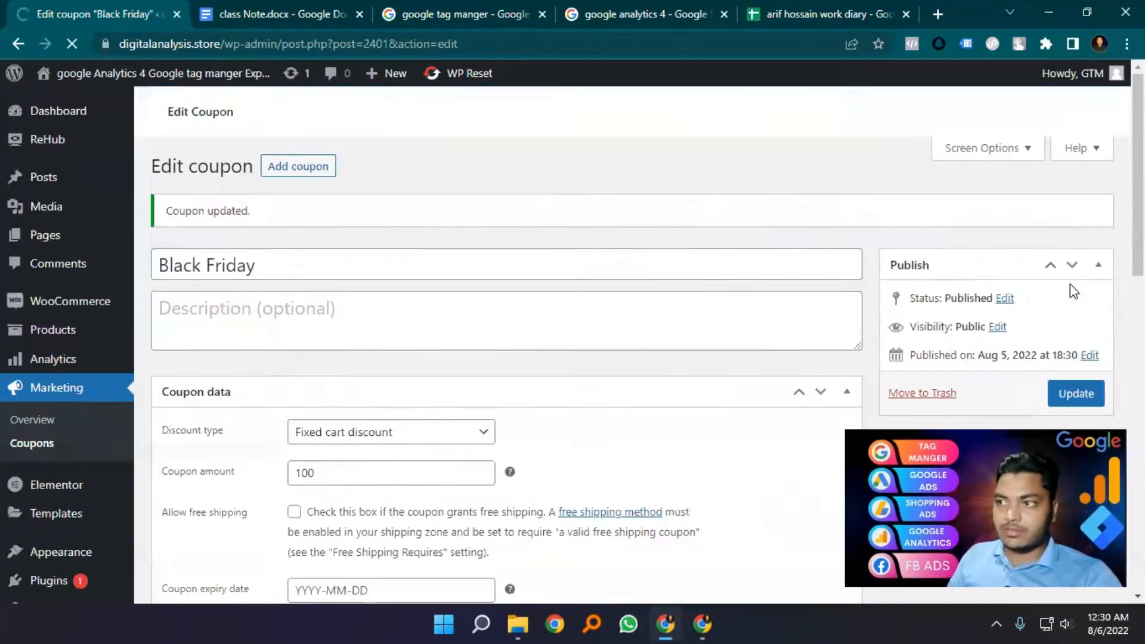
{"action": "scroll", "coordinate": [197, 367], "scroll_direction": "up", "scroll_amount": 1}
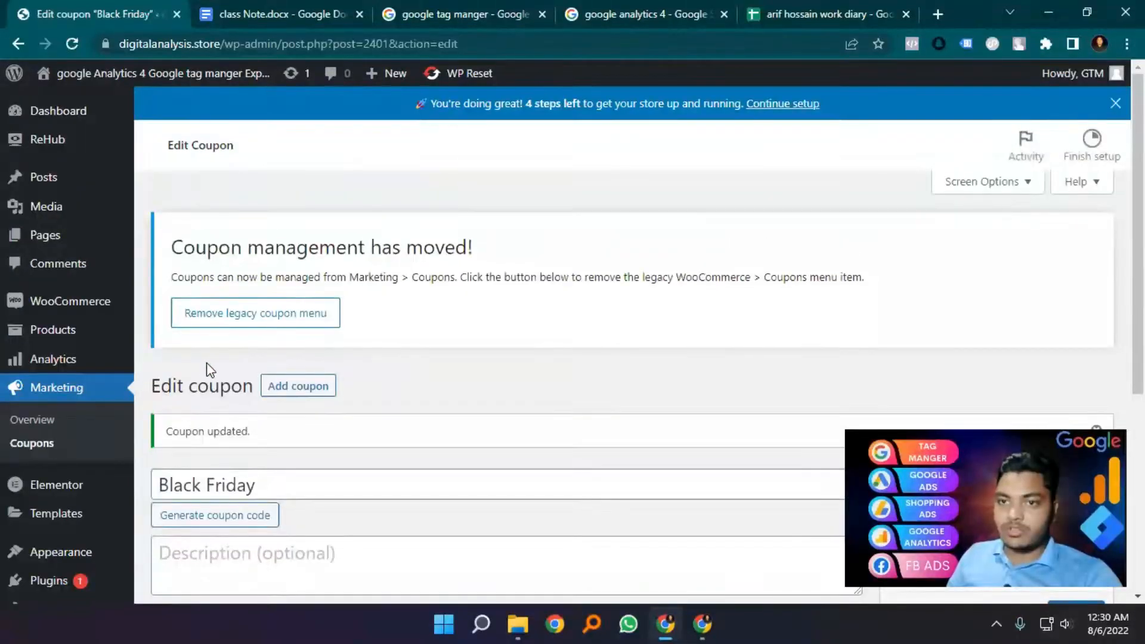
Start a third coupon with the code Cyber Monday
{"action": "left_click", "coordinate": [293, 386]}
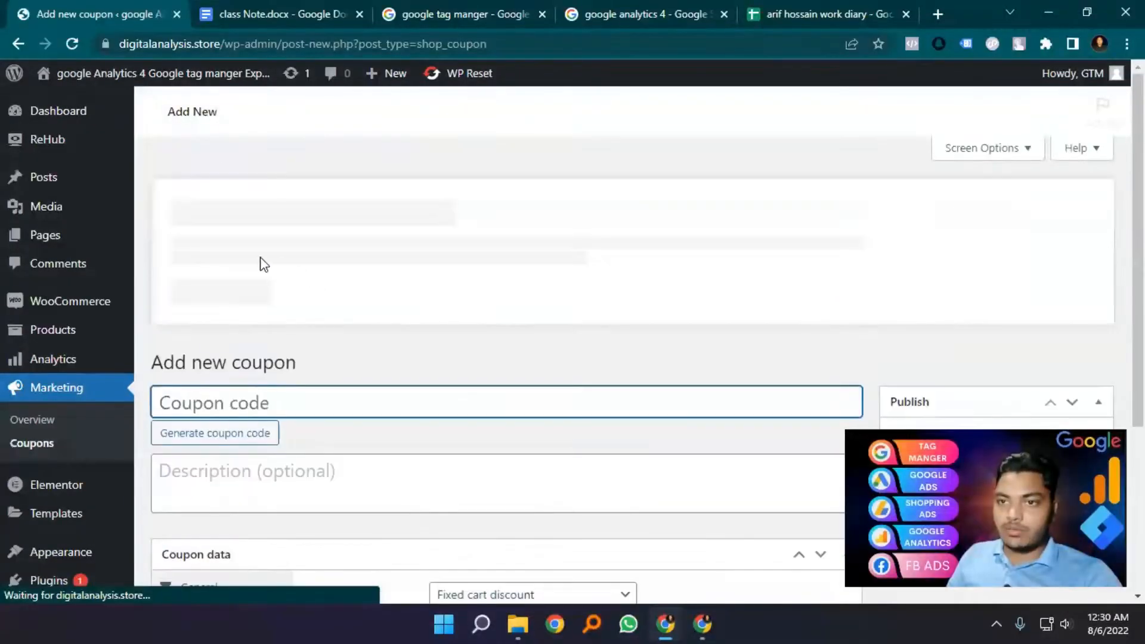
{"action": "scroll", "coordinate": [223, 394], "scroll_direction": "up", "scroll_amount": 1}
{"action": "type", "text": "Cyber Monday"}
Set the Cyber Monday coupon to a Percentage discount with an amount of 20 and publish it
{"action": "scroll", "coordinate": [445, 278], "scroll_direction": "down", "scroll_amount": 2}
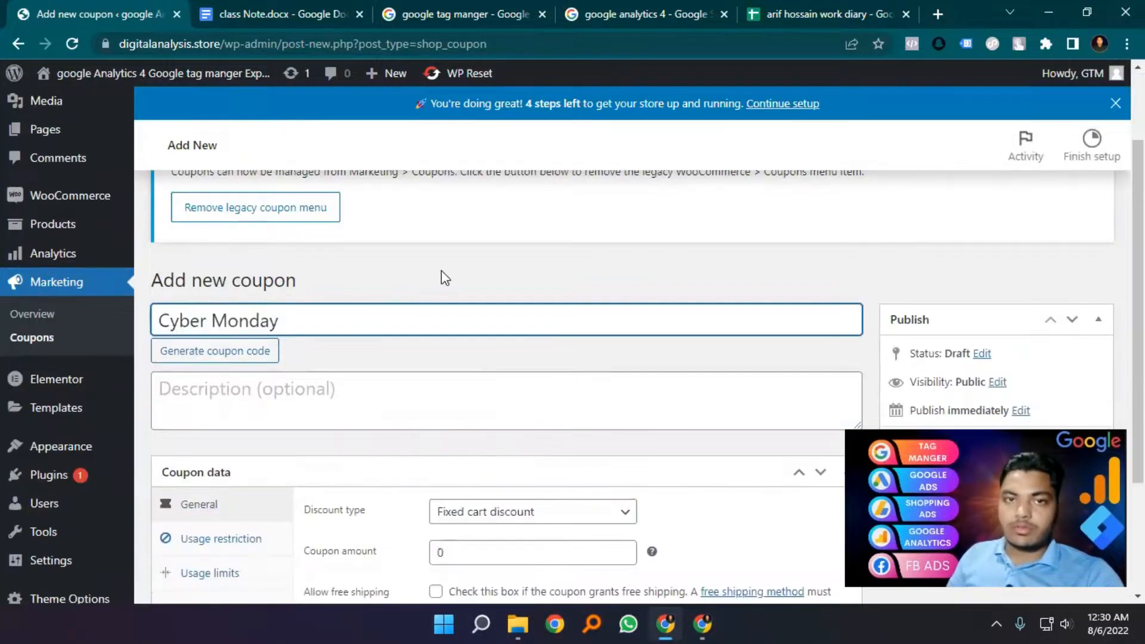
{"action": "scroll", "coordinate": [455, 325], "scroll_direction": "down", "scroll_amount": 3}
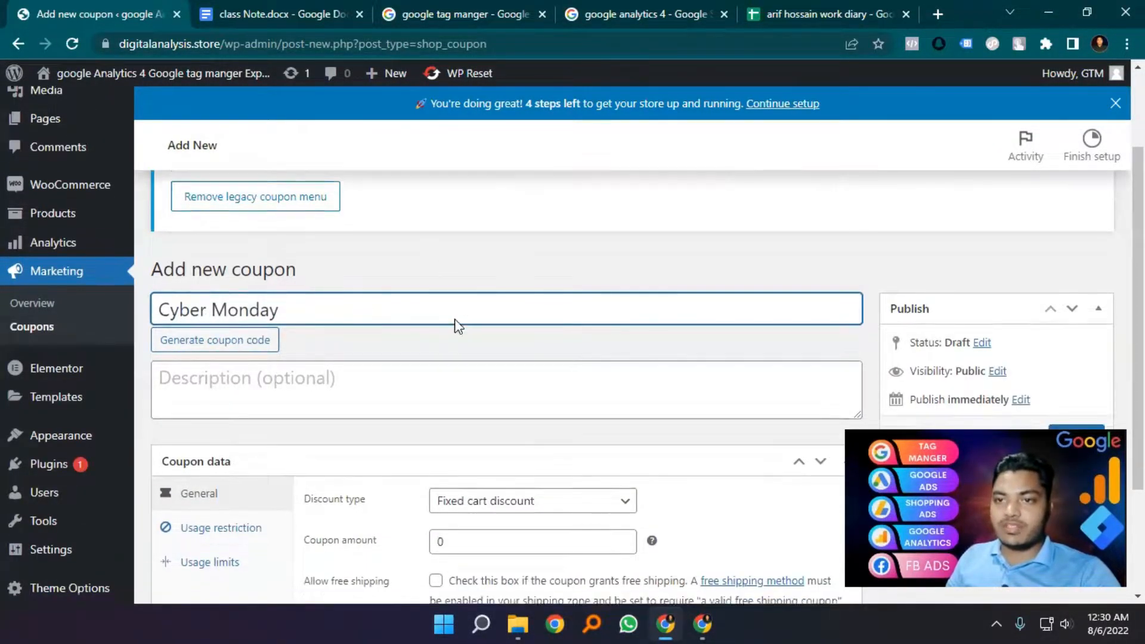
{"action": "left_click", "coordinate": [446, 352]}
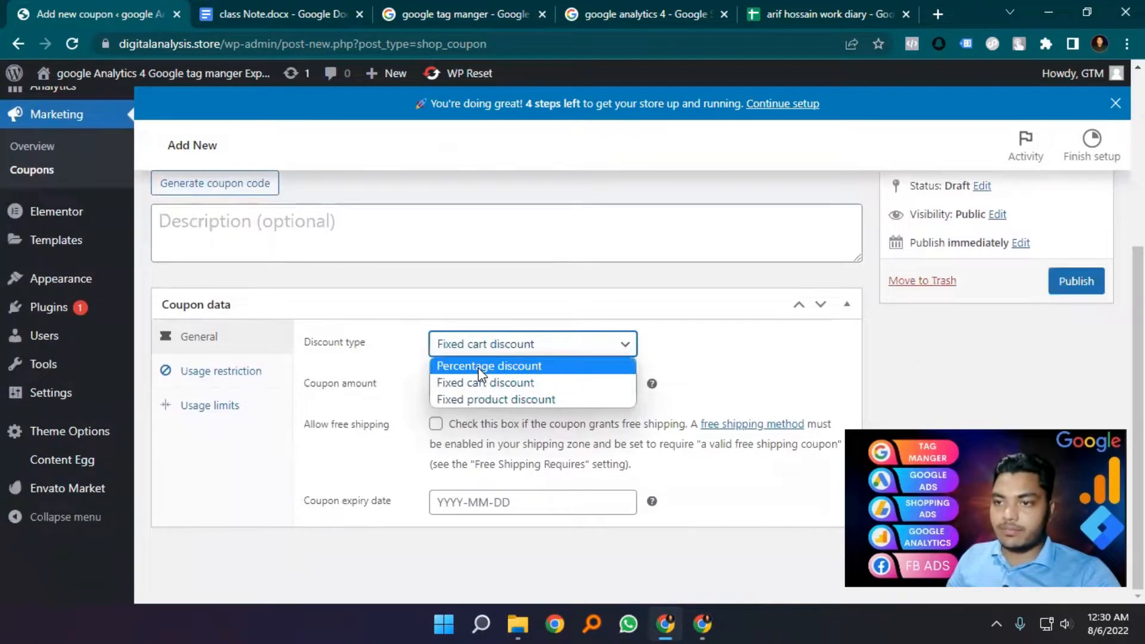
{"action": "left_click", "coordinate": [477, 364]}
{"action": "left_click_drag", "start_coordinate": [455, 387], "coordinate": [433, 384]}
{"action": "type", "text": "20"}
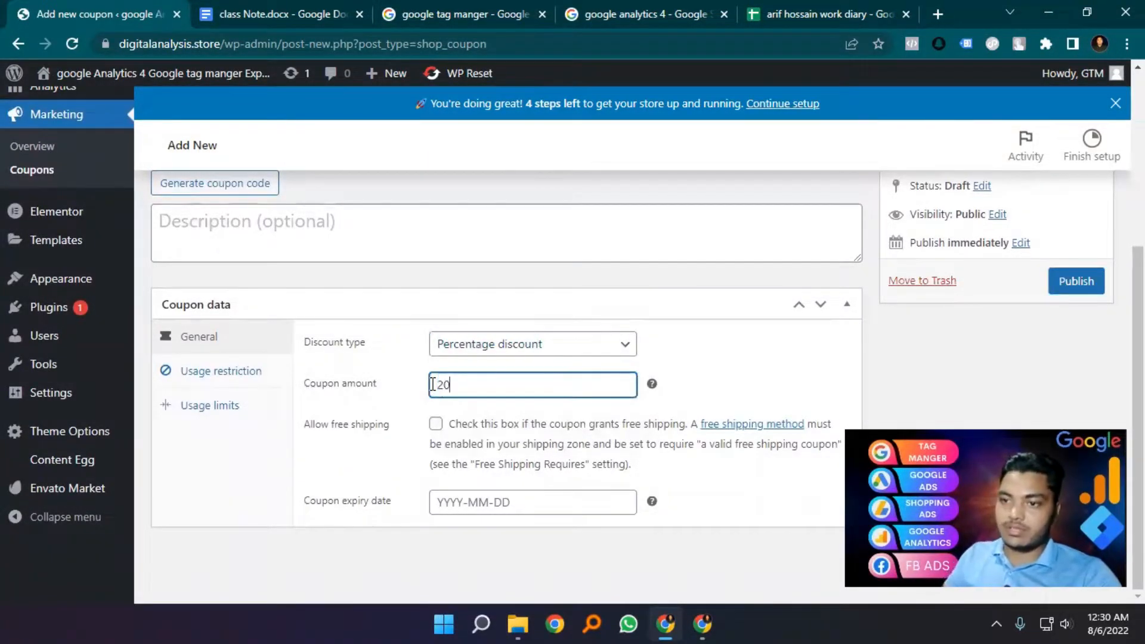
{"action": "left_click", "coordinate": [1089, 282]}
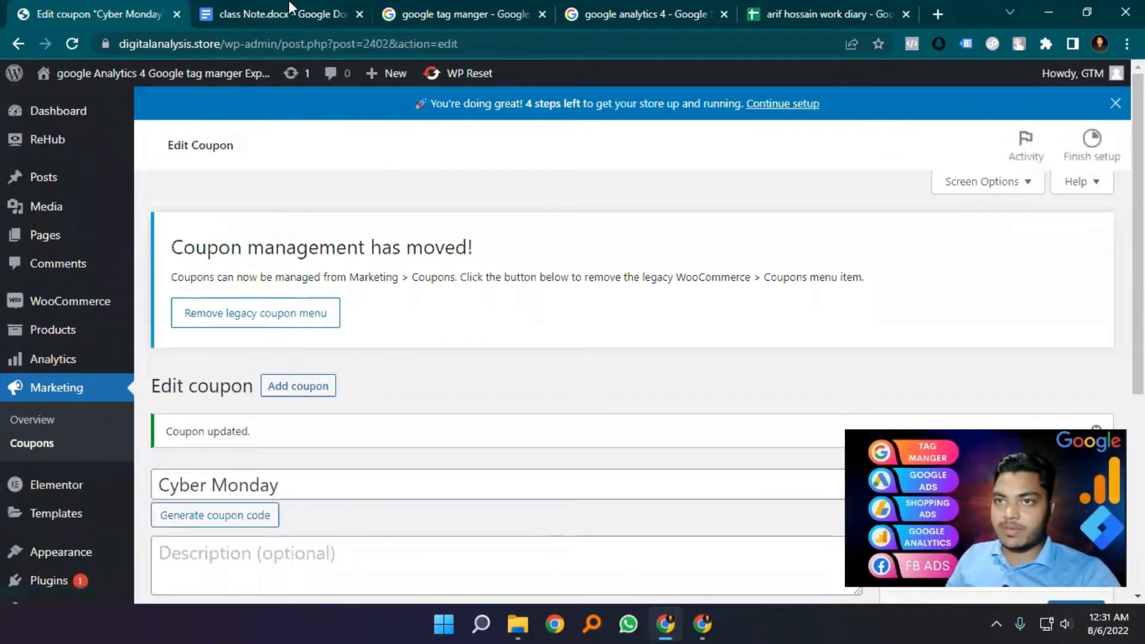
Check the remaining setup requirements in the class Note document and return to the WordPress admin
{"action": "left_click", "coordinate": [294, 11]}
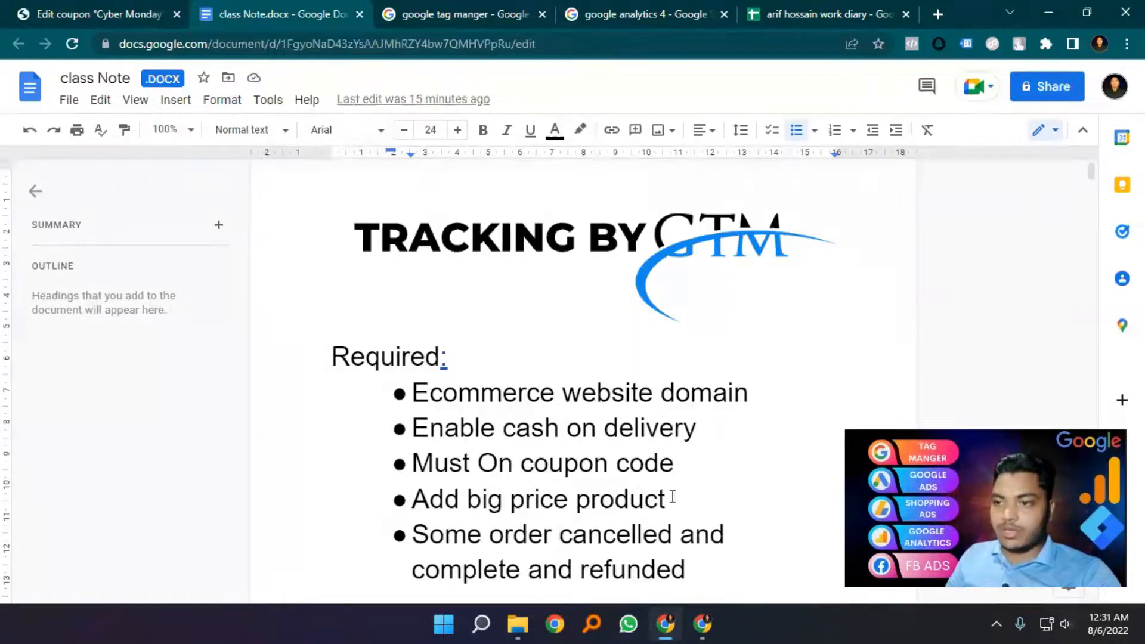
{"action": "scroll", "coordinate": [431, 535], "scroll_direction": "down", "scroll_amount": 1}
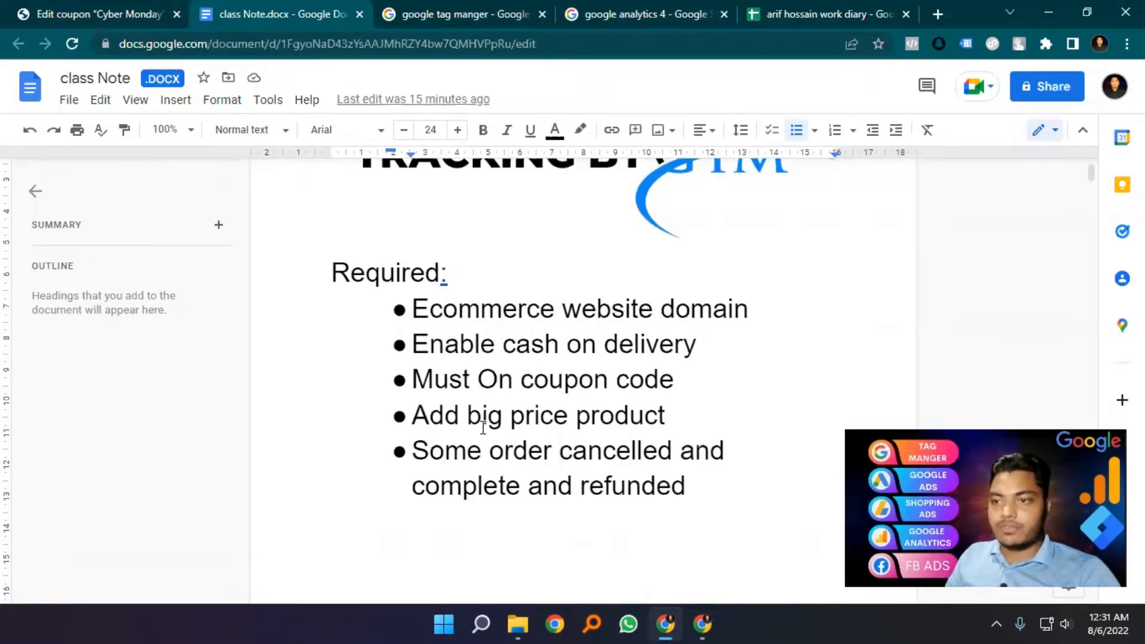
{"action": "left_click", "coordinate": [91, 12]}
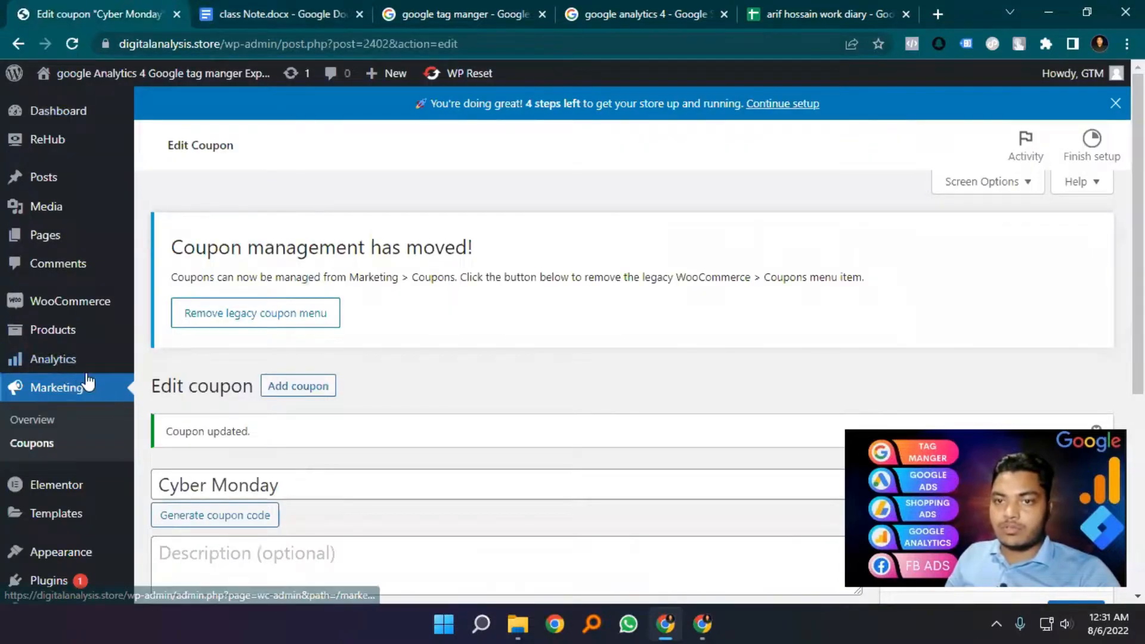
Set the store currency to United States (US) dollar ($) in the WooCommerce general settings and save the changes
{"action": "left_click", "coordinate": [36, 301]}
{"action": "left_click", "coordinate": [45, 453]}
{"action": "scroll", "coordinate": [387, 382], "scroll_direction": "down", "scroll_amount": 10}
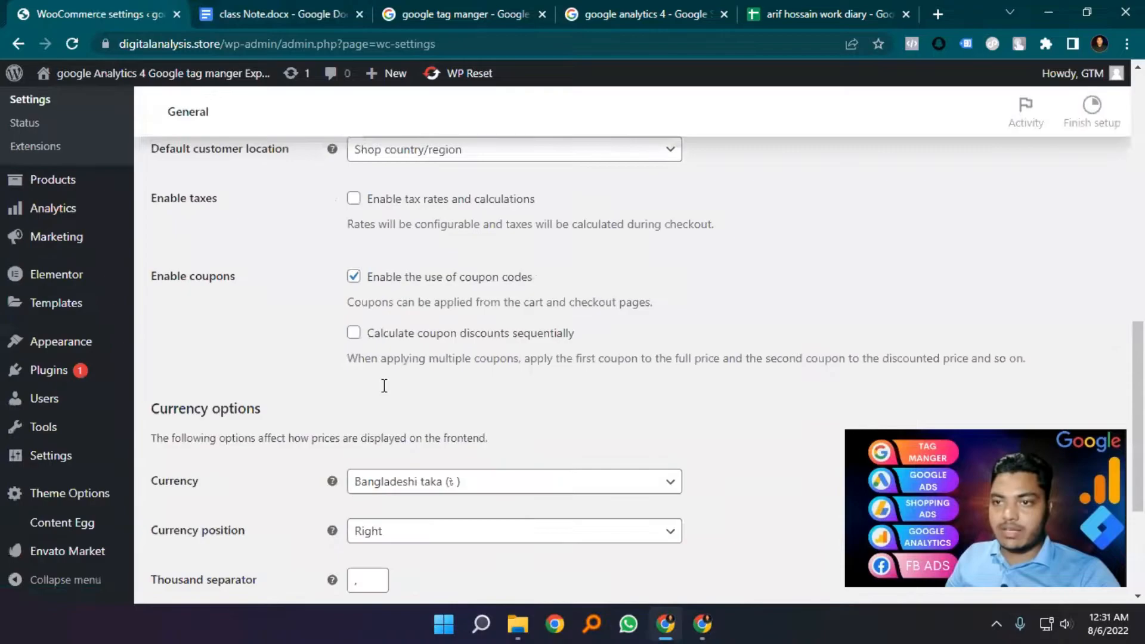
{"action": "left_click", "coordinate": [402, 296]}
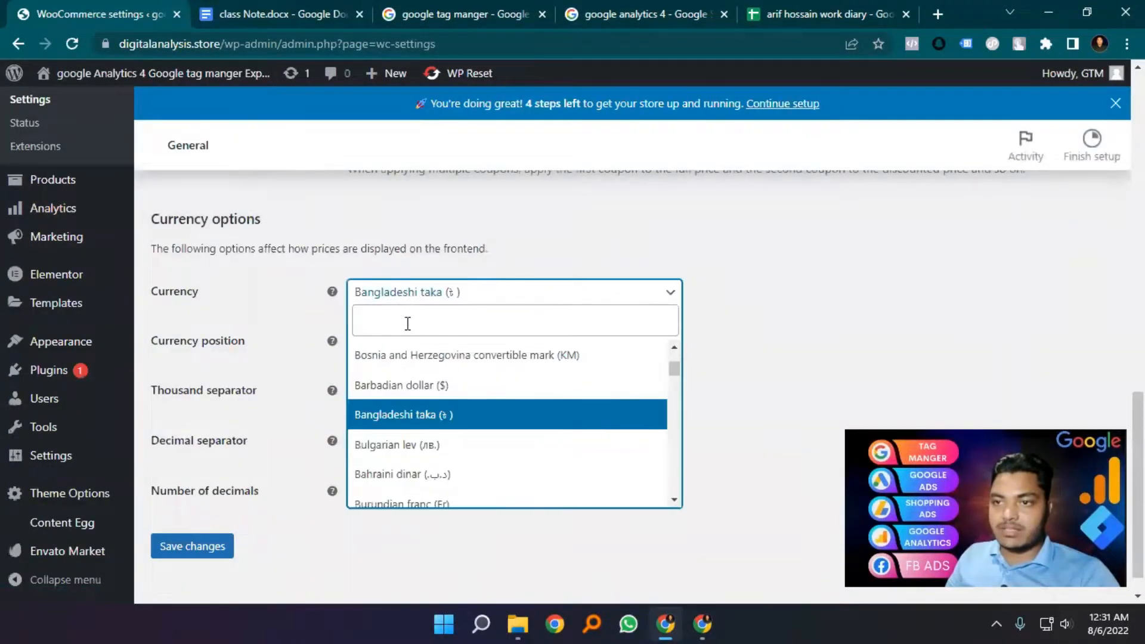
{"action": "type", "text": "doll"}
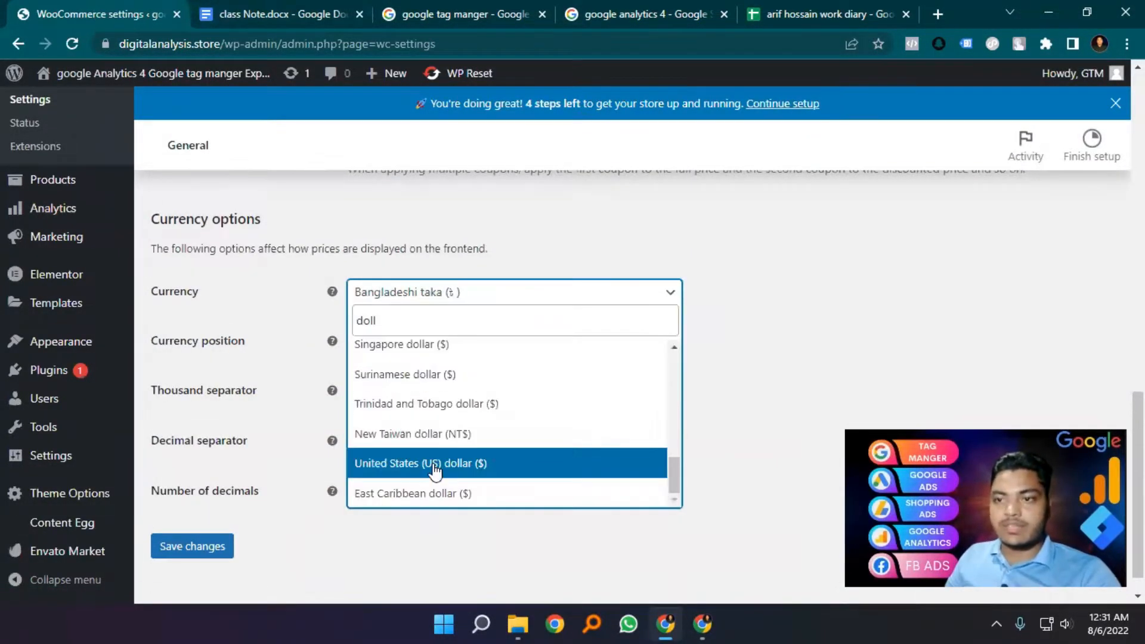
{"action": "left_click", "coordinate": [434, 470]}
{"action": "left_click", "coordinate": [182, 546]}
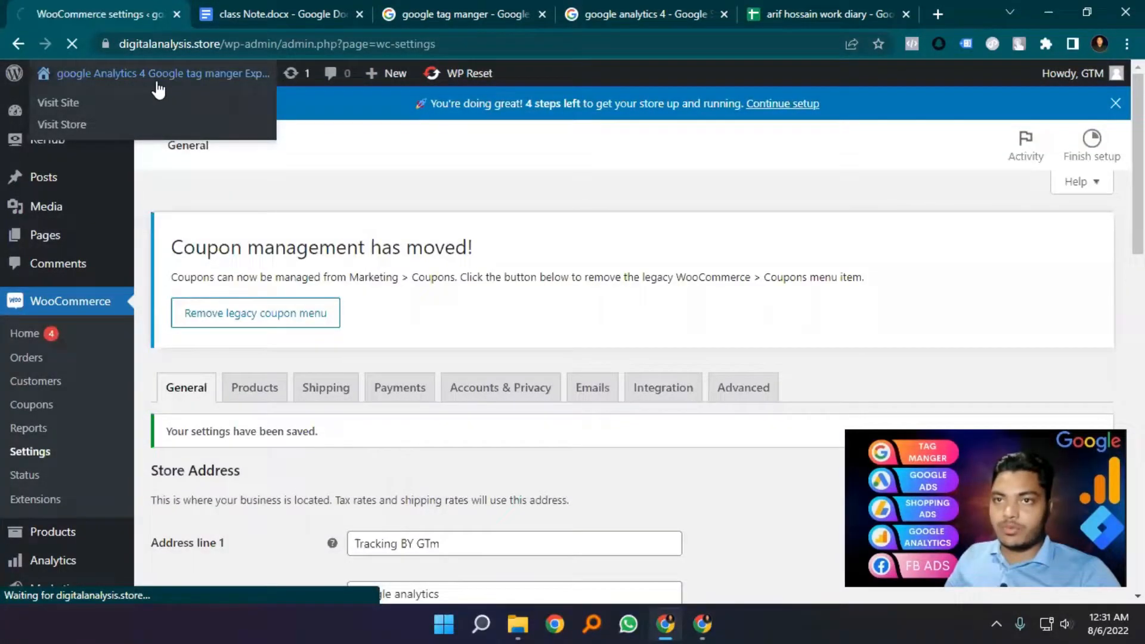
Open the storefront's shop page and check the currency and prices shown on the products
{"action": "left_click", "coordinate": [157, 84]}
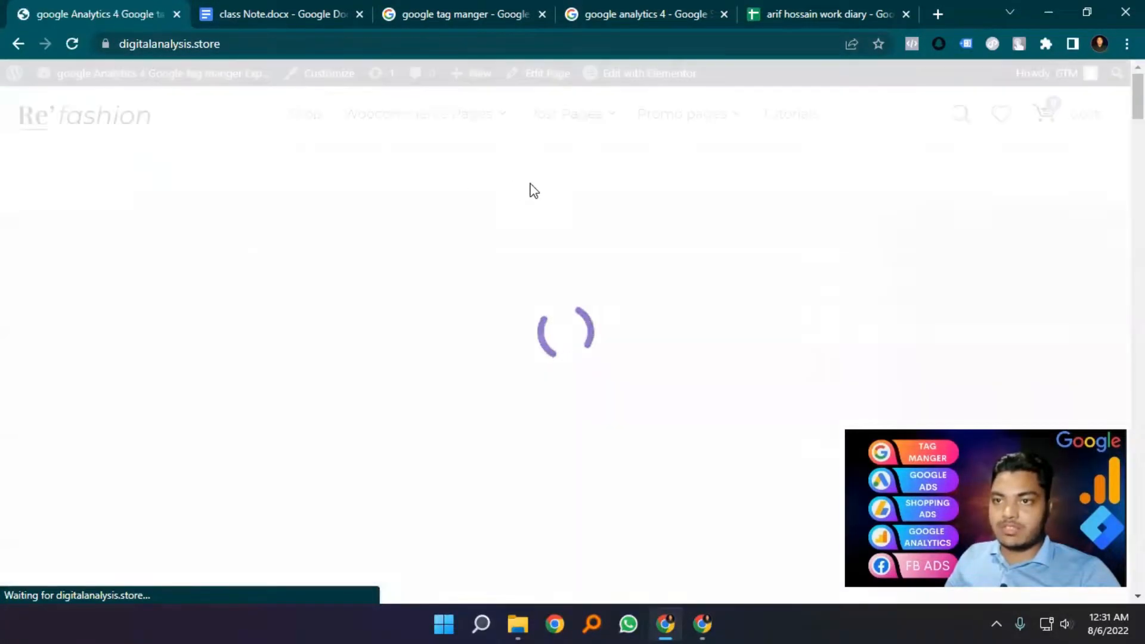
{"action": "left_click", "coordinate": [303, 118]}
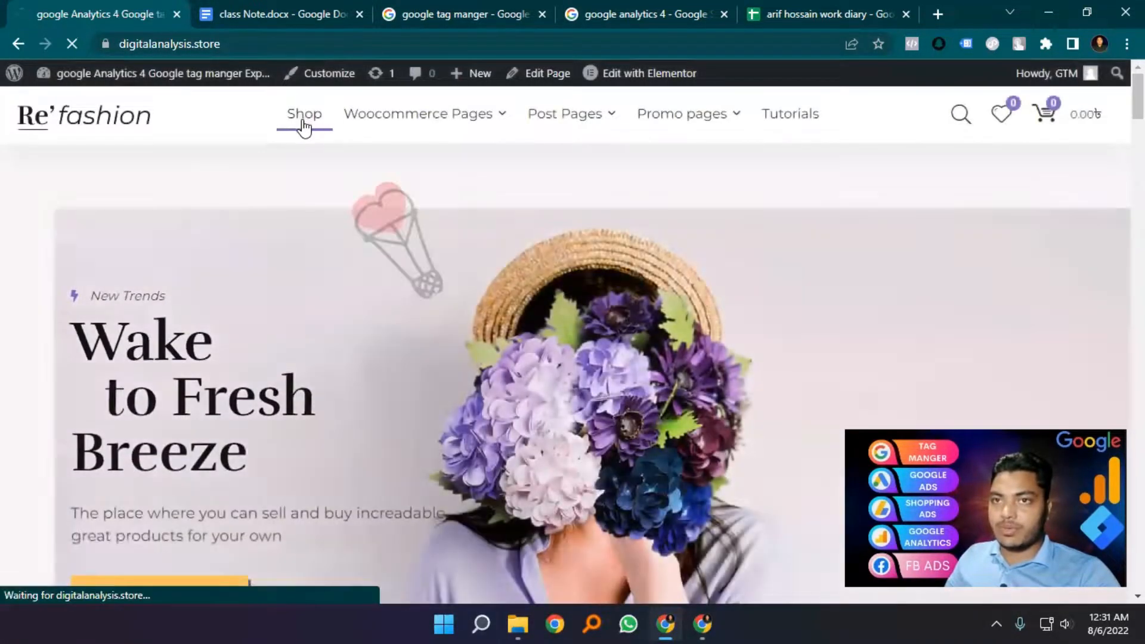
{"action": "scroll", "coordinate": [427, 321], "scroll_direction": "down", "scroll_amount": 15}
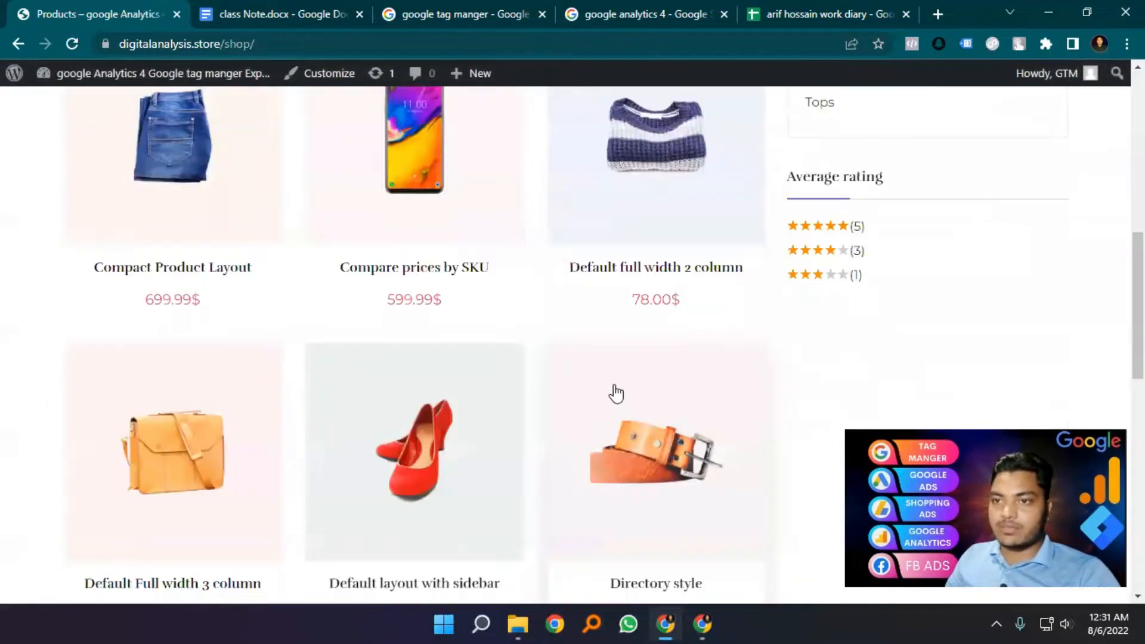
{"action": "scroll", "coordinate": [448, 388], "scroll_direction": "down", "scroll_amount": 5}
{"action": "scroll", "coordinate": [292, 346], "scroll_direction": "up", "scroll_amount": 3}
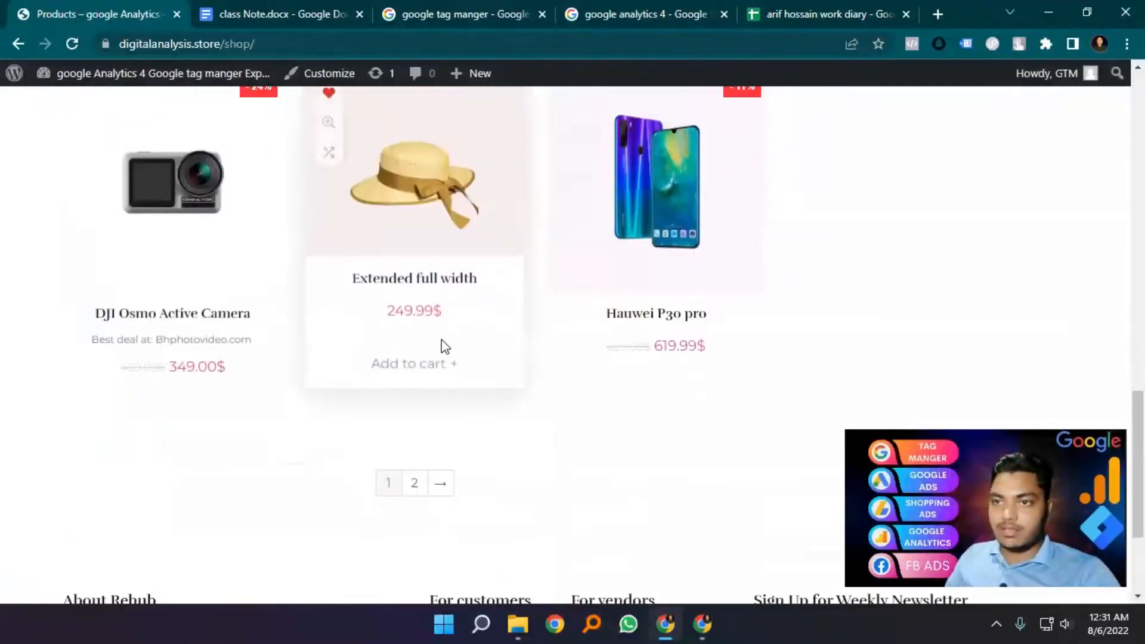
Open the Extended full width product and examine its price, description, reviews and related products
{"action": "left_click", "coordinate": [401, 280]}
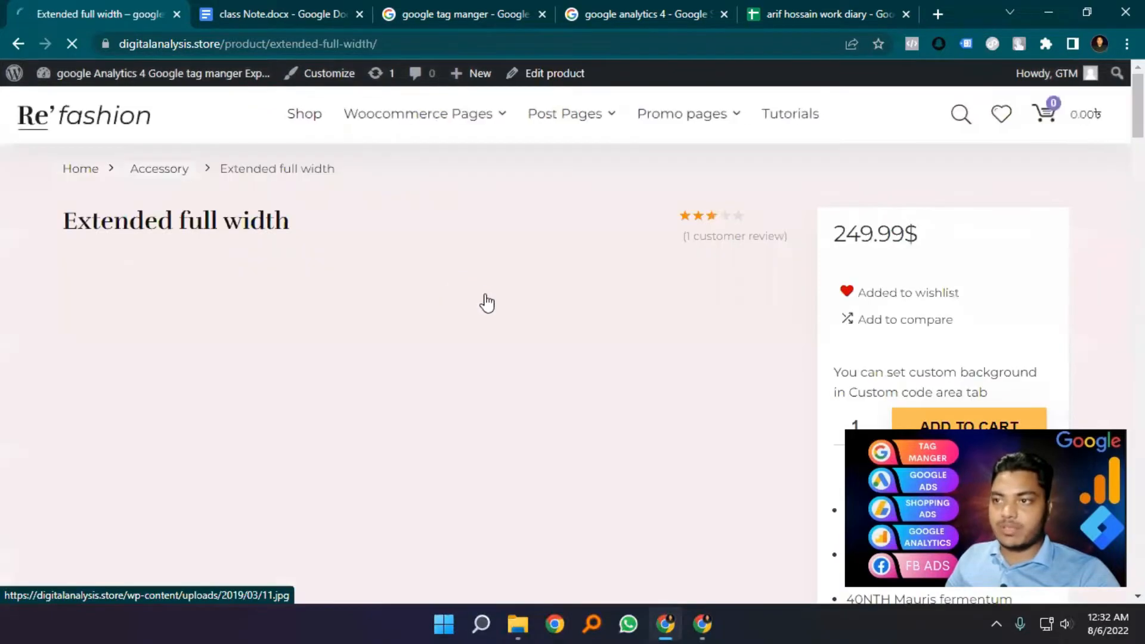
{"action": "scroll", "coordinate": [513, 307], "scroll_direction": "down", "scroll_amount": 4}
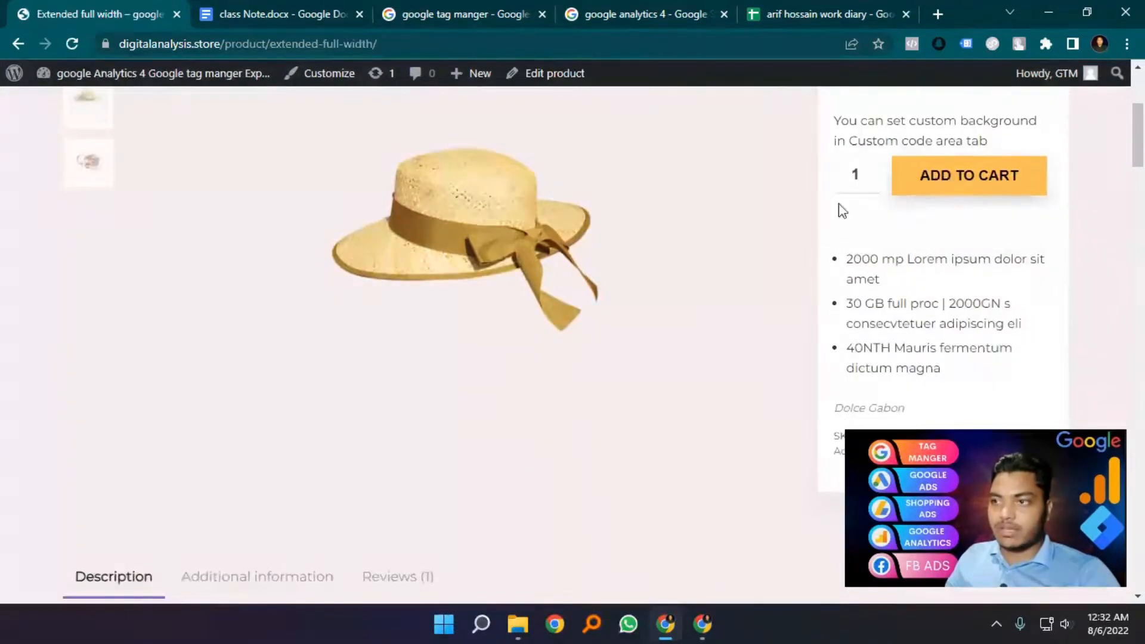
{"action": "scroll", "coordinate": [476, 305], "scroll_direction": "down", "scroll_amount": 5}
{"action": "scroll", "coordinate": [366, 366], "scroll_direction": "down", "scroll_amount": 15}
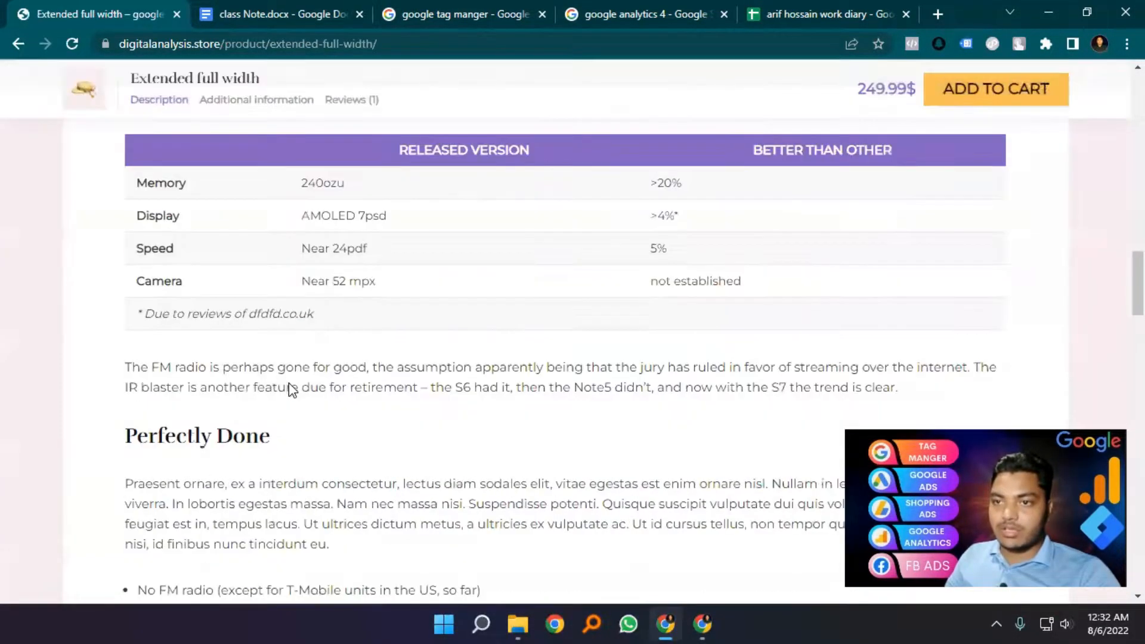
{"action": "scroll", "coordinate": [393, 367], "scroll_direction": "down", "scroll_amount": 15}
{"action": "scroll", "coordinate": [675, 384], "scroll_direction": "down", "scroll_amount": 4}
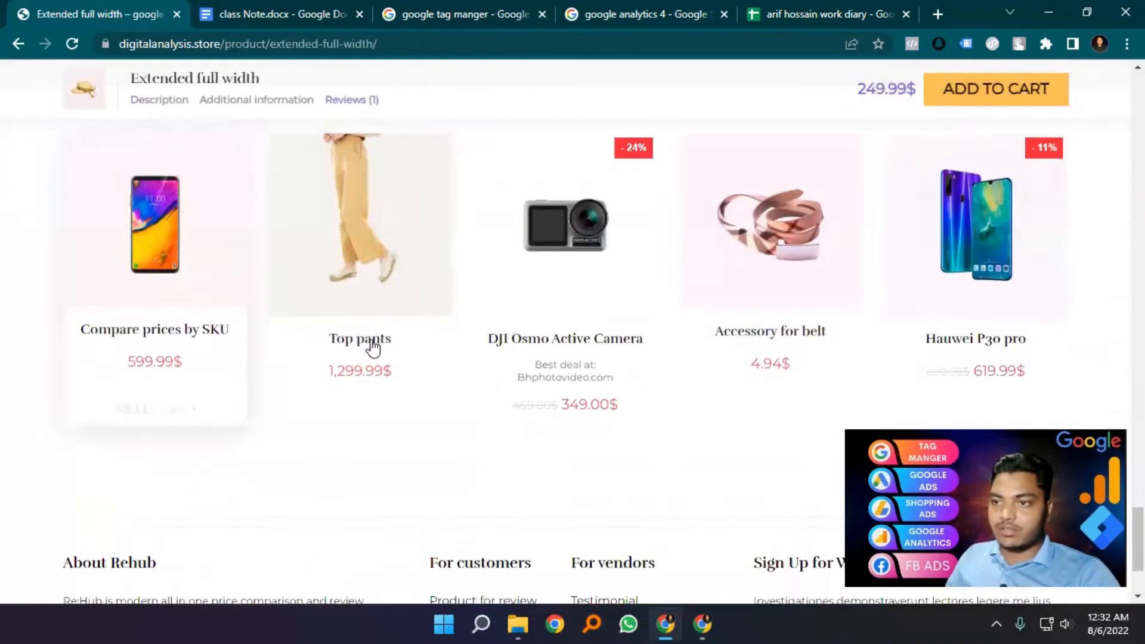
{"action": "scroll", "coordinate": [374, 348], "scroll_direction": "up", "scroll_amount": 3}
{"action": "scroll", "coordinate": [375, 212], "scroll_direction": "up", "scroll_amount": 8}
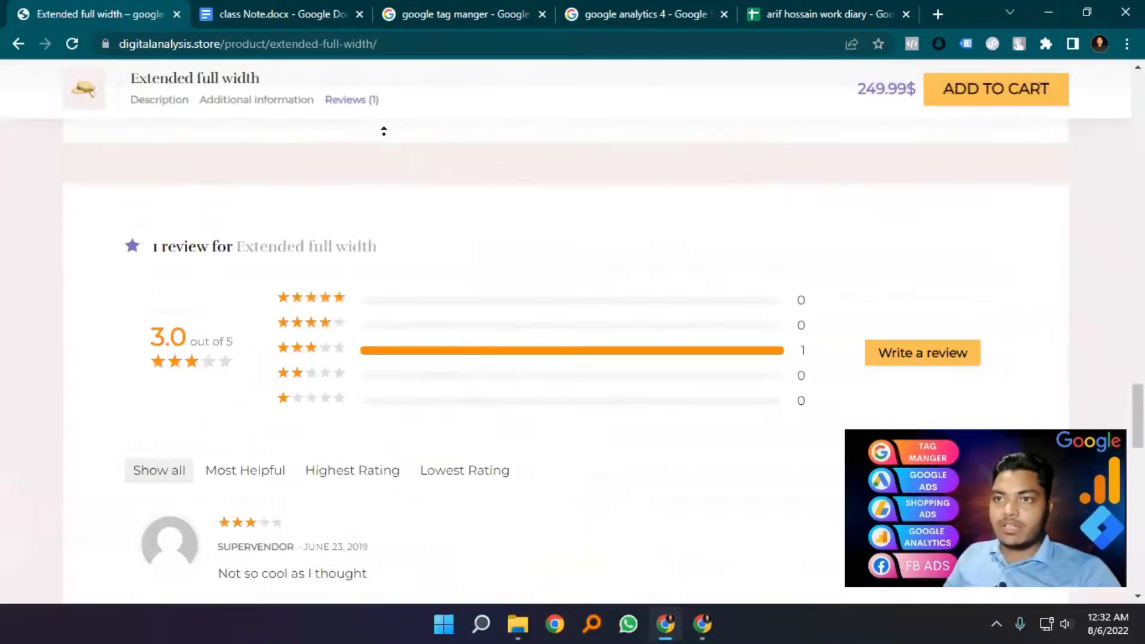
{"action": "scroll", "coordinate": [413, 86], "scroll_direction": "up", "scroll_amount": 15}
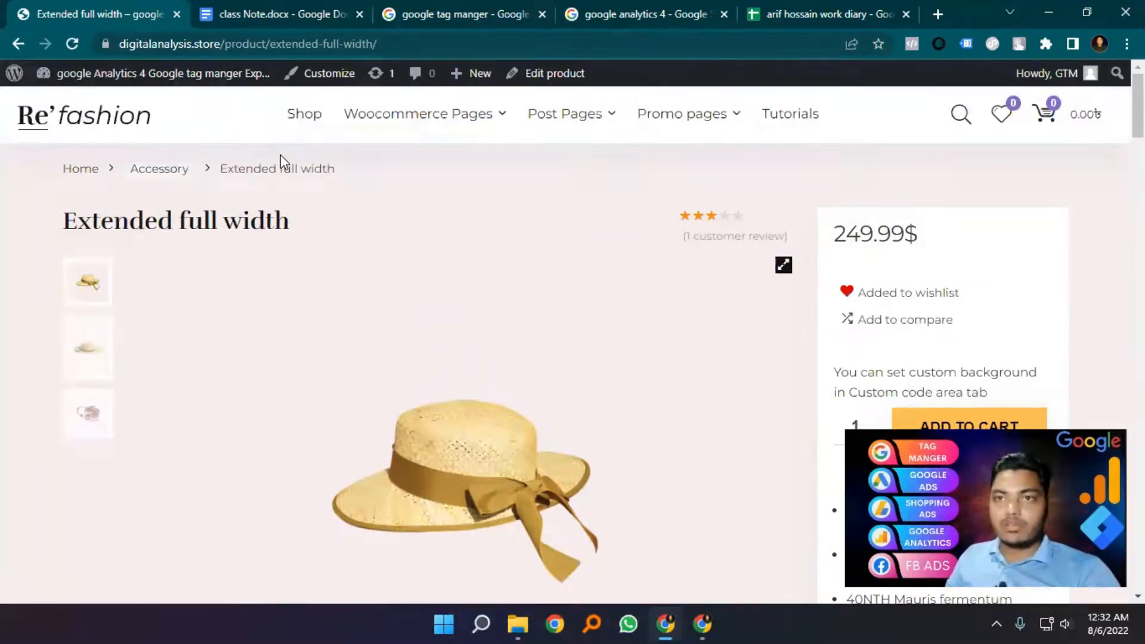
Switch to the class Note document and view the Introduction to Google Analytics 4 (GA4) section
{"action": "left_click", "coordinate": [256, 12]}
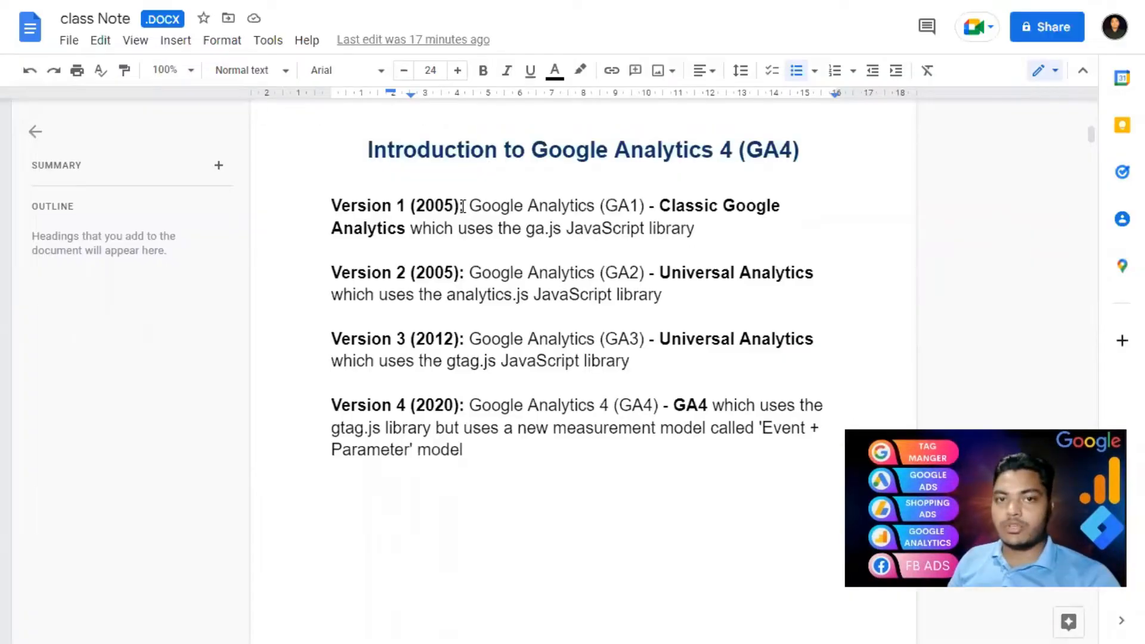